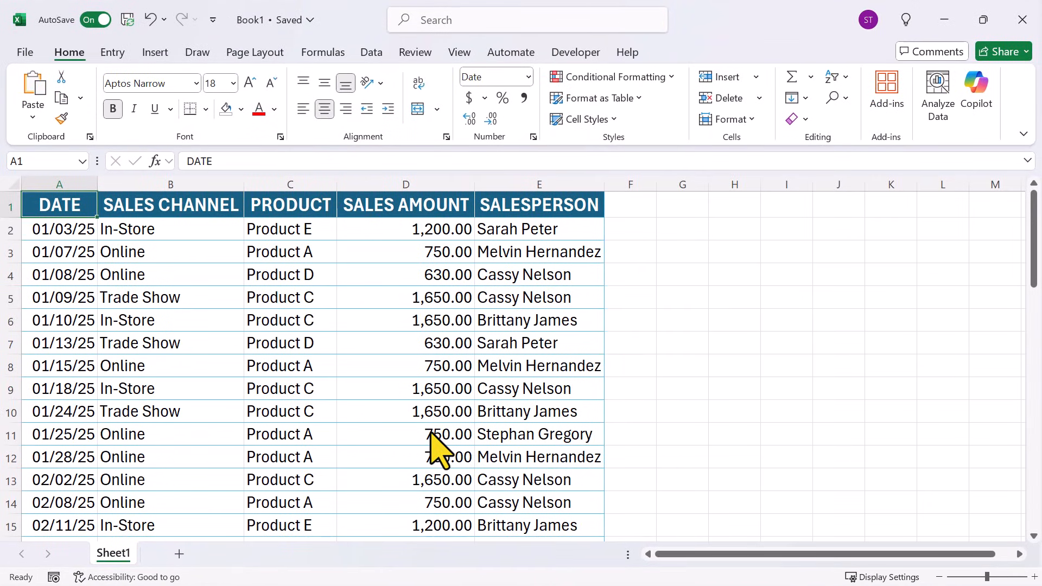
Step: Convert the sales data range A1:E50 into a table with headers
click(434, 437)
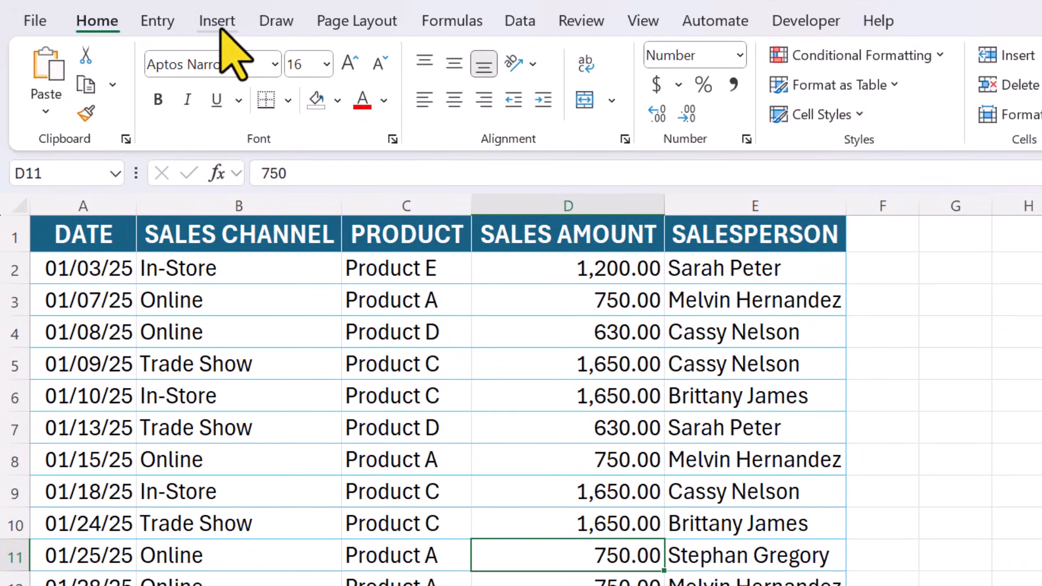
click(157, 54)
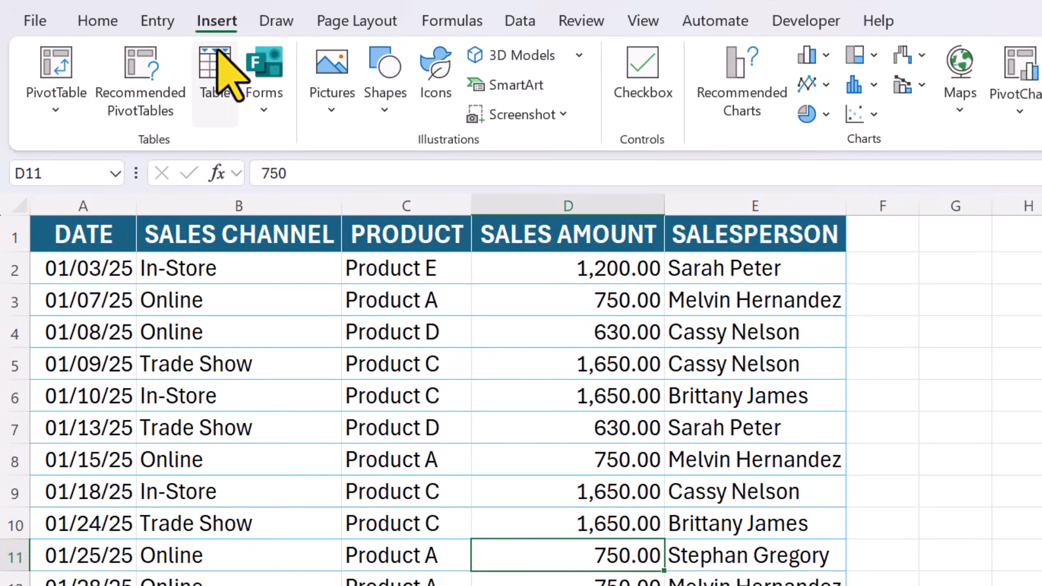
click(215, 76)
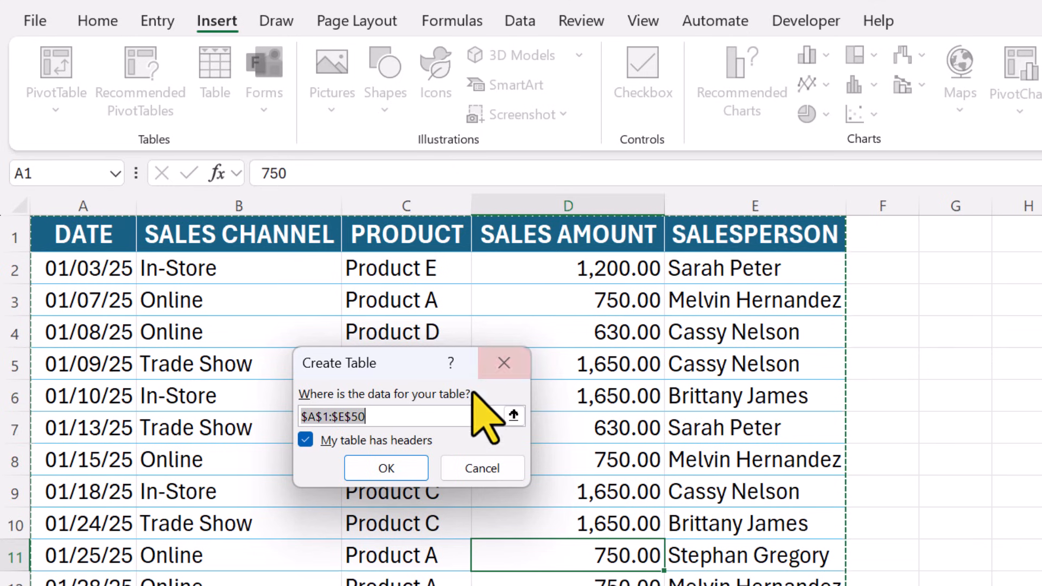
click(400, 478)
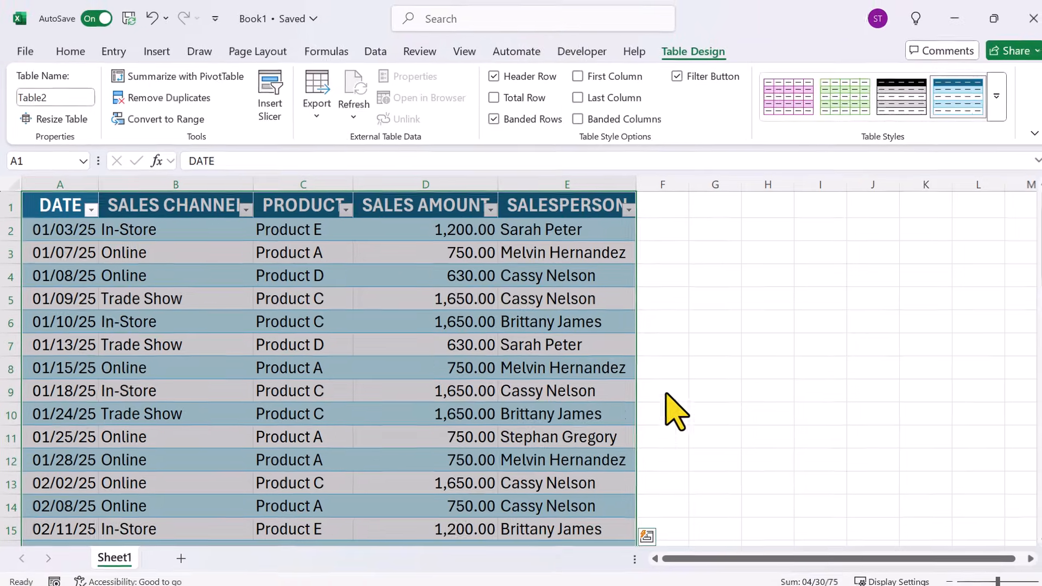
click(644, 455)
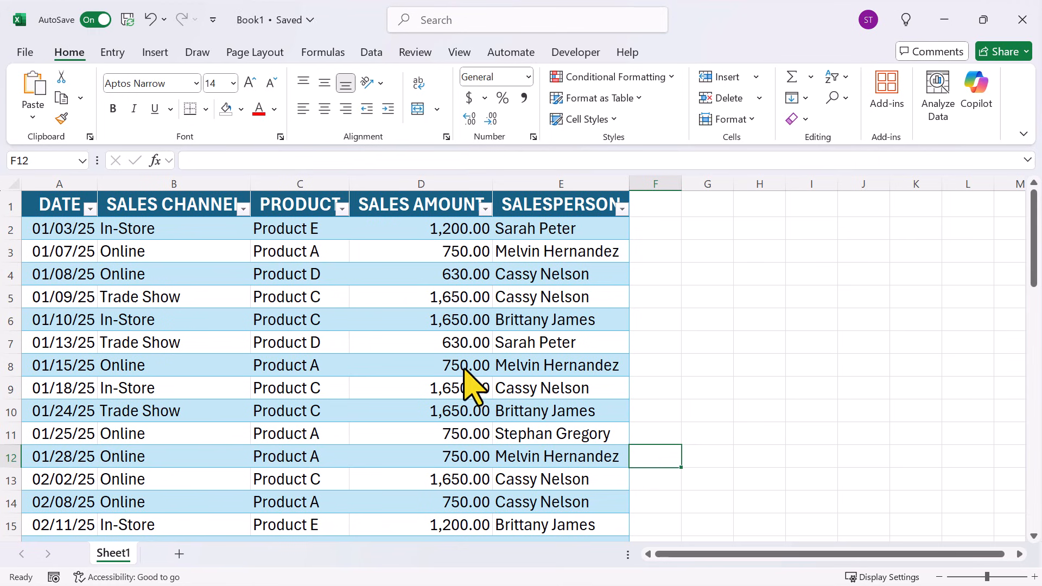
Step: Insert a PivotTable based on the sales table Table2, placed on a new worksheet
click(522, 380)
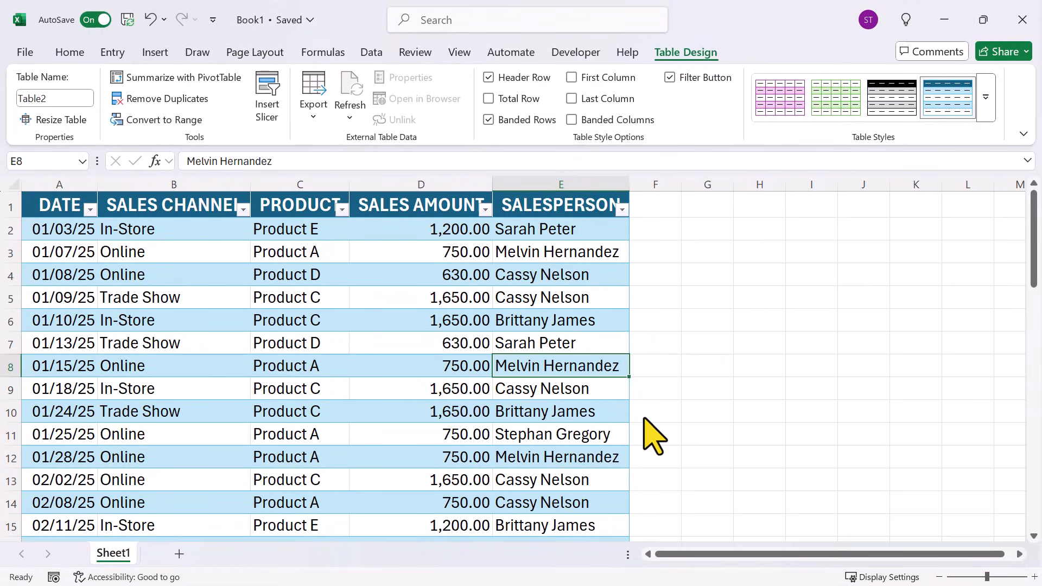
click(534, 412)
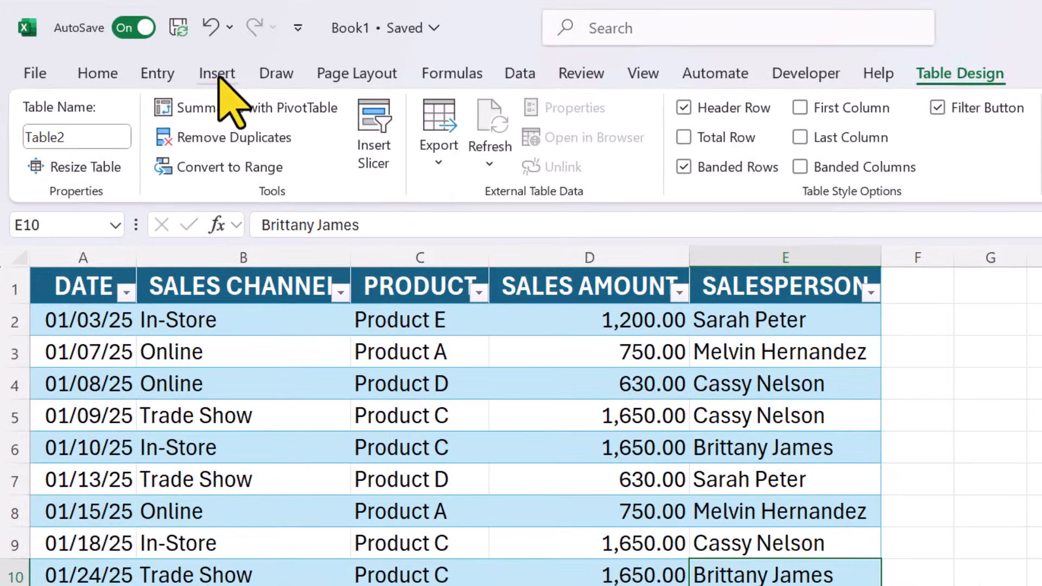
click(219, 76)
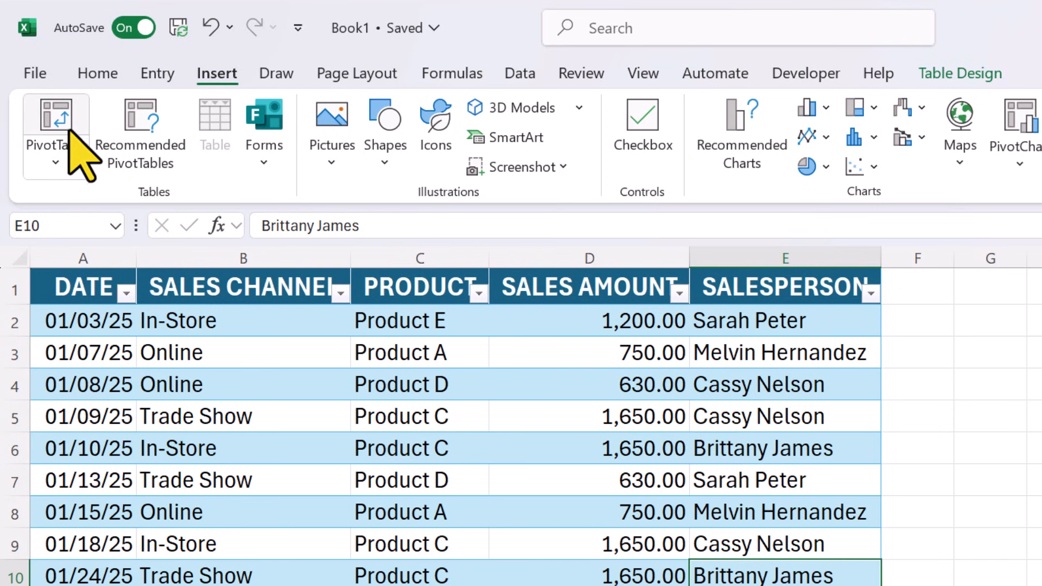
click(70, 108)
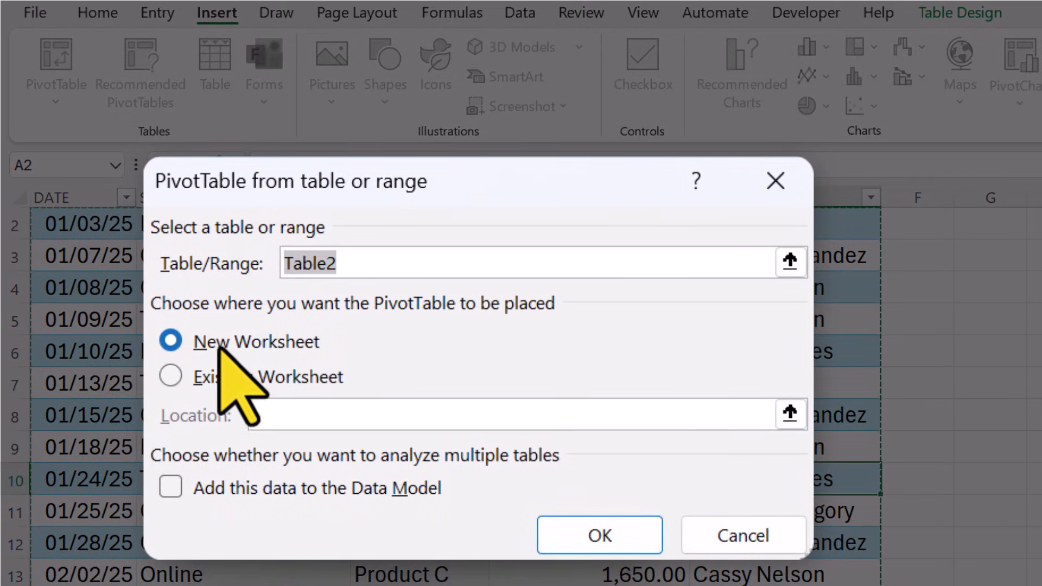
click(181, 380)
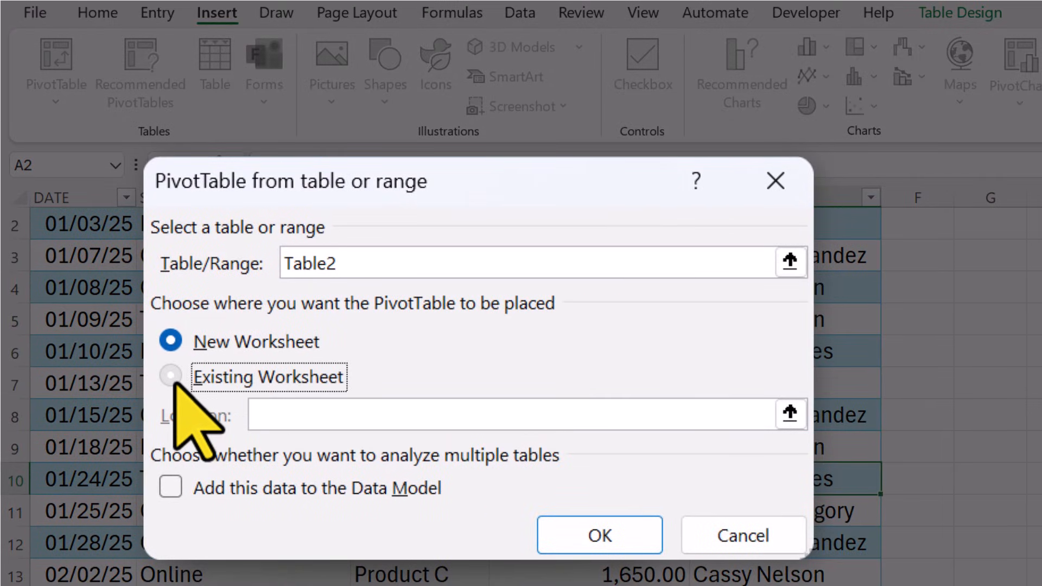
click(172, 342)
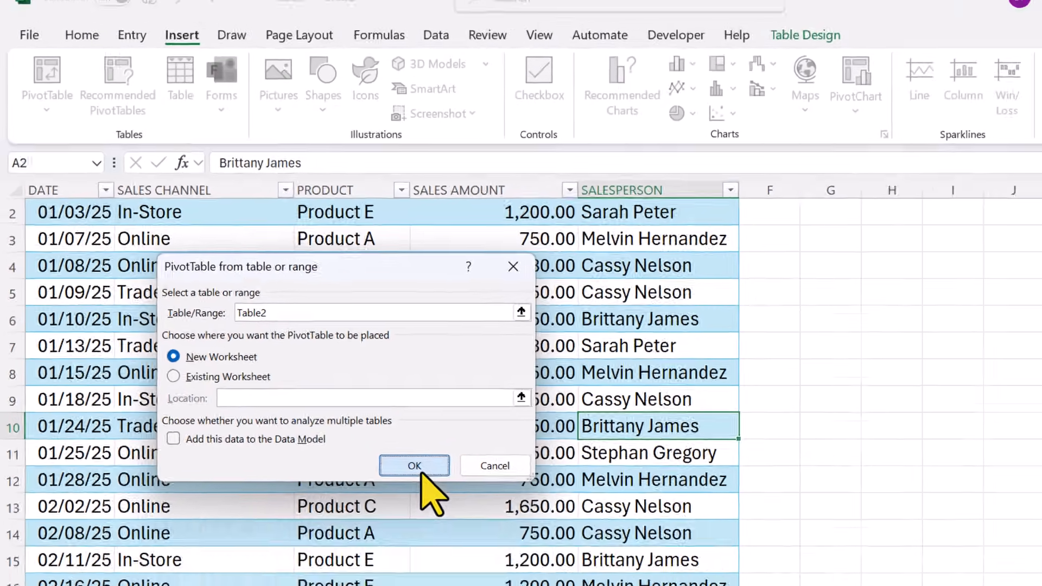
click(500, 532)
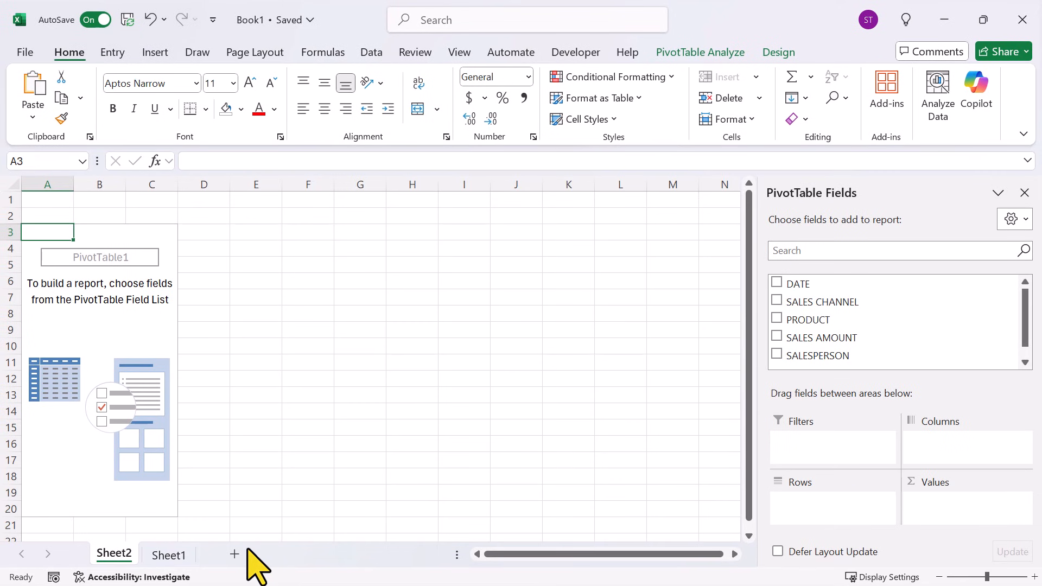
Step: Build the pivot report on Sheet2 with SALES CHANNEL as rows and SALES AMOUNT as values
click(170, 556)
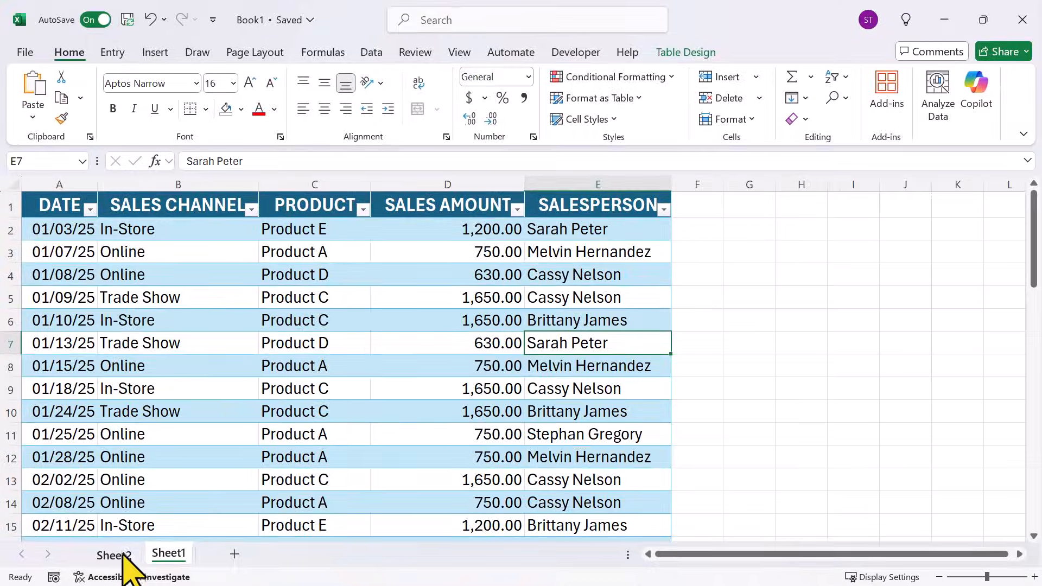
click(160, 543)
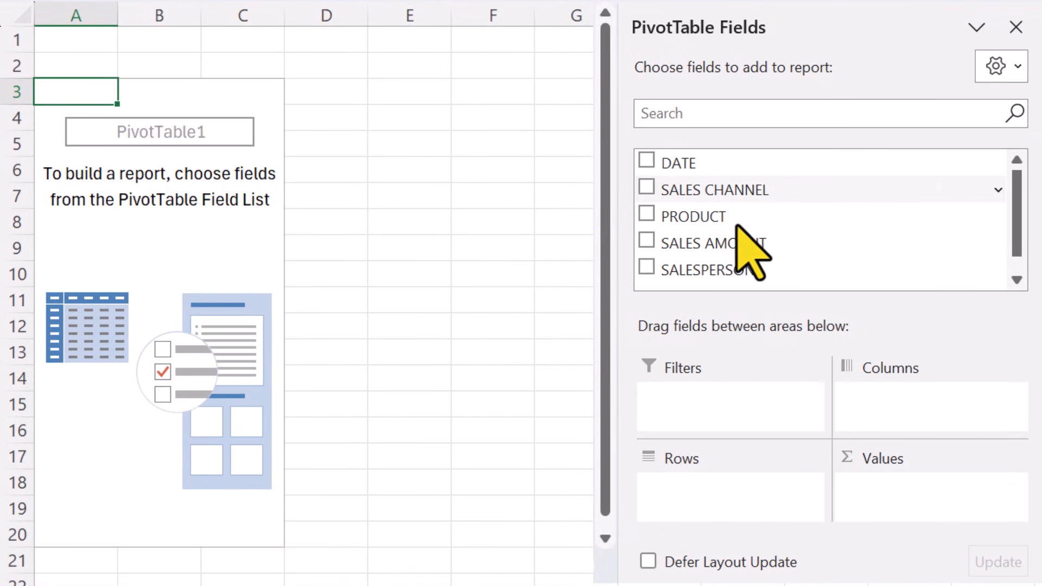
drag(734, 189, 685, 492)
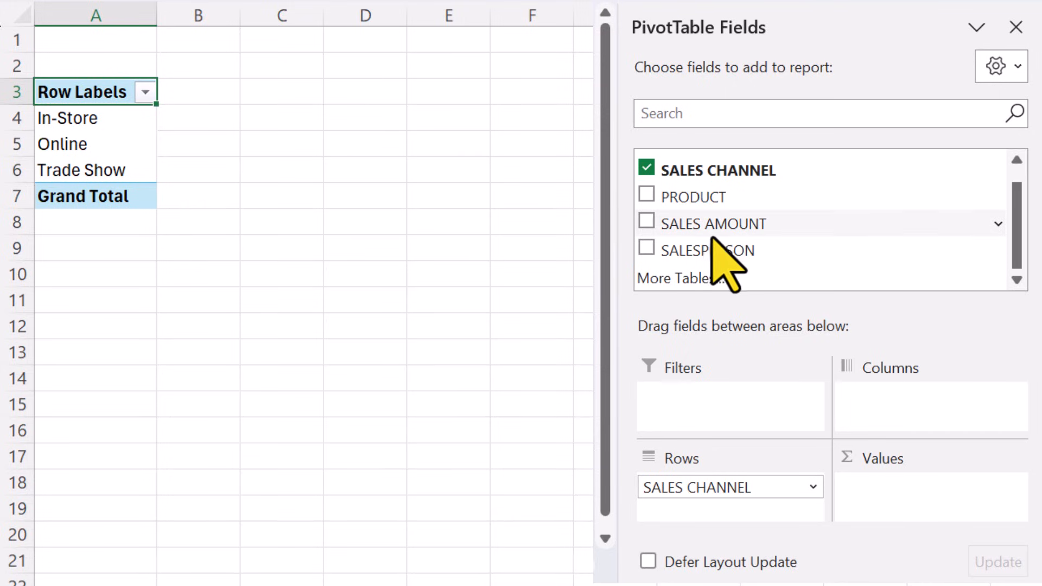
drag(781, 224, 924, 493)
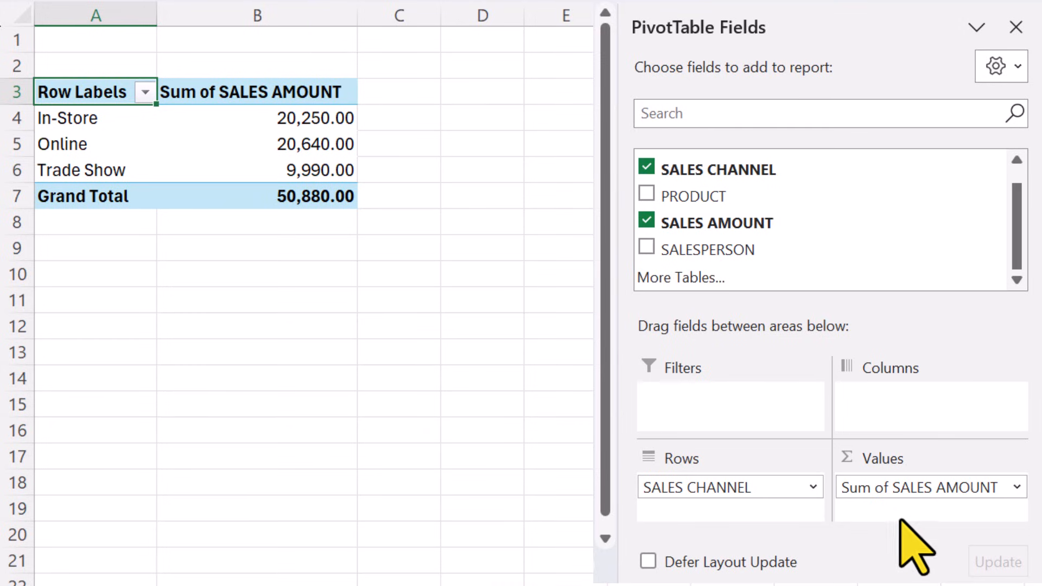
Step: Review the calculation options for the SALES AMOUNT value field and keep it summarized by Sum
click(1016, 487)
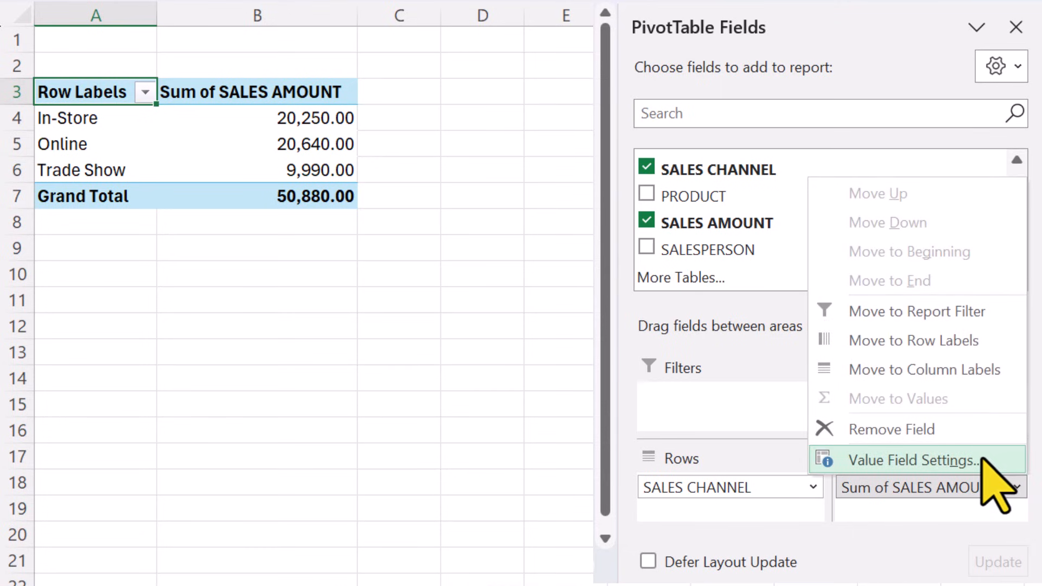
click(923, 461)
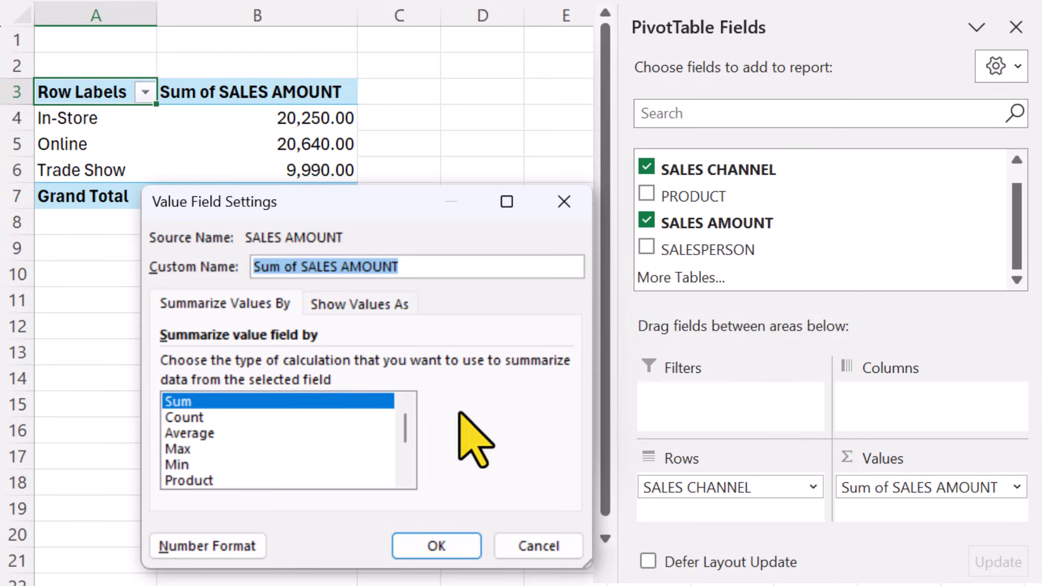
click(440, 544)
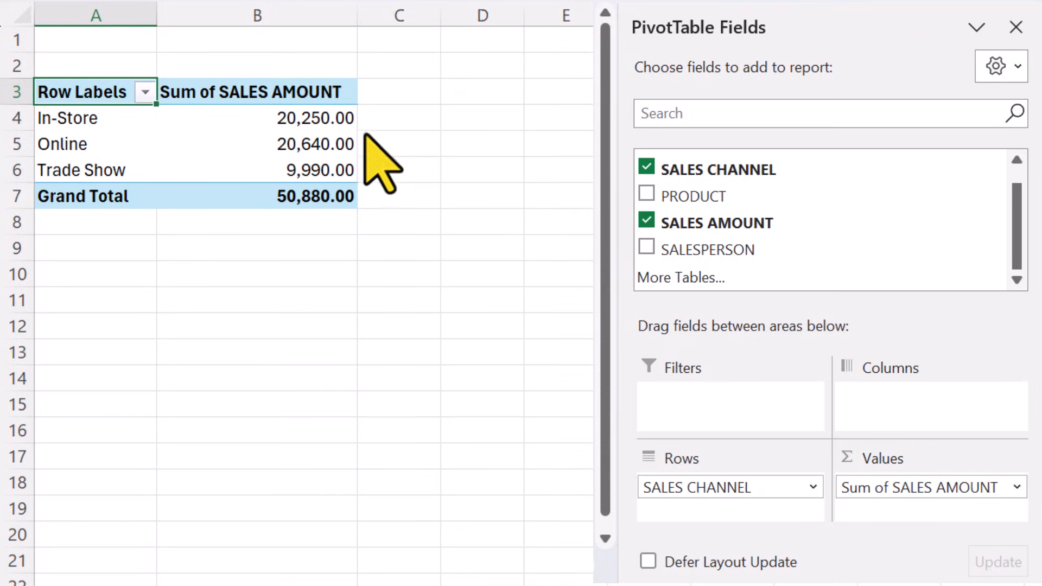
Step: Clear the pivot report's fields and rebuild it with SALESPERSON followed by PRODUCT as rows and SALES AMOUNT as values
drag(742, 503, 581, 454)
drag(912, 488, 593, 445)
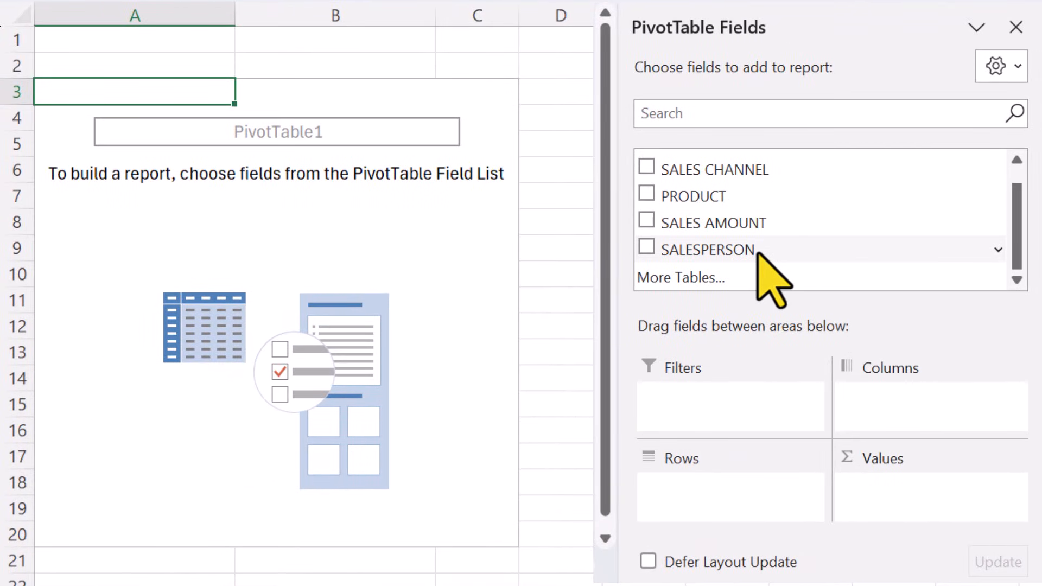
drag(759, 253, 720, 498)
drag(770, 225, 907, 521)
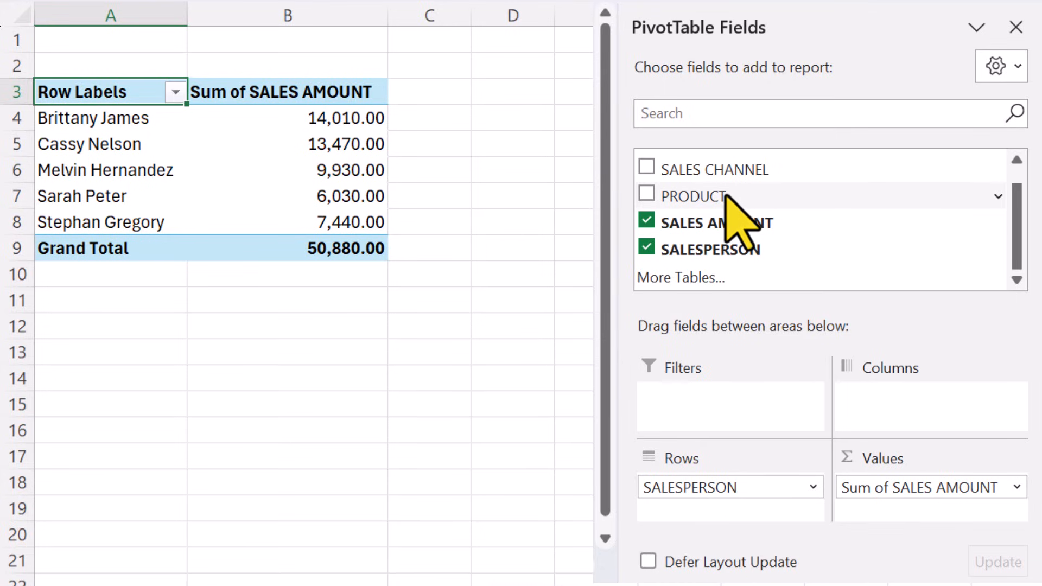
drag(729, 196, 739, 506)
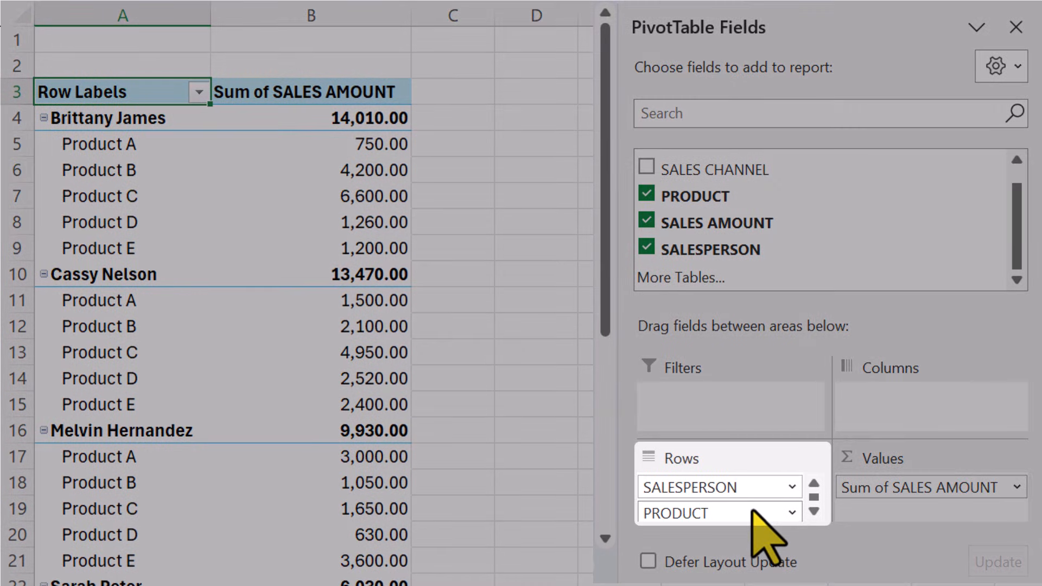
Step: Try placing PRODUCT above SALESPERSON in the pivot rows, and undo the reordering
drag(753, 511, 748, 483)
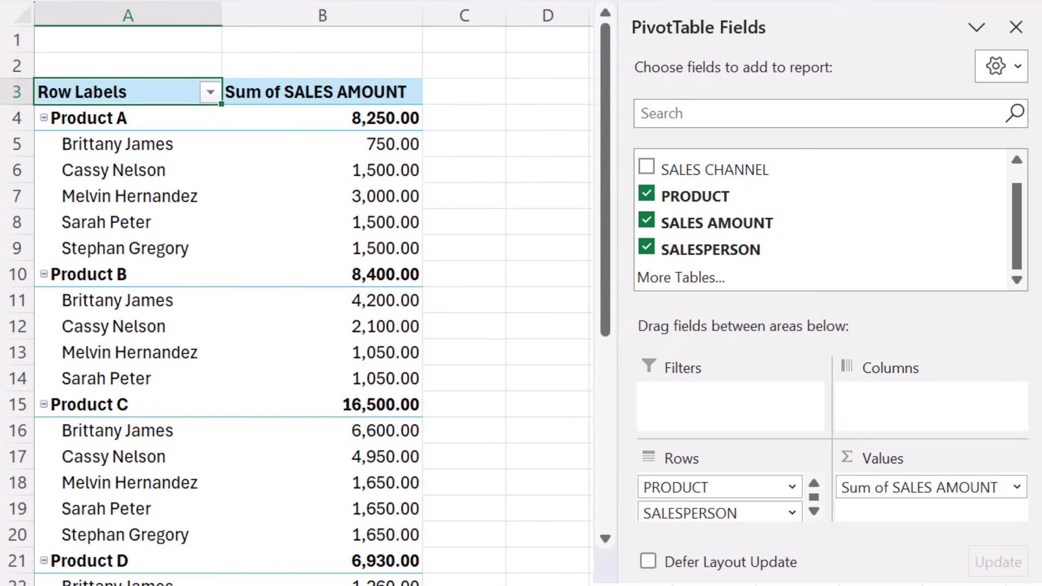
key(ctrl+z)
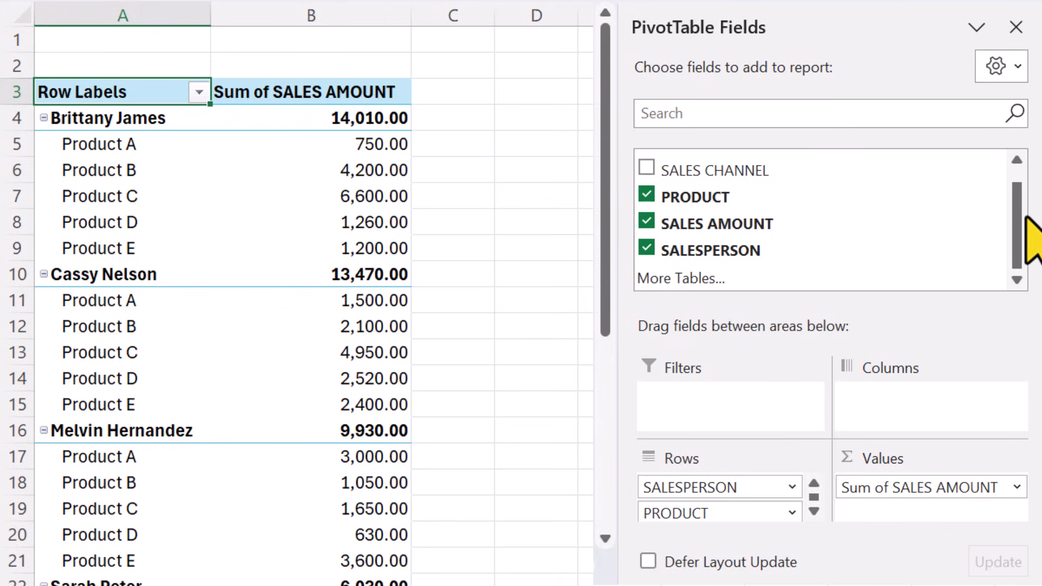
Step: Add DATE as a report filter and restrict the pivot report to 01/03/25
scroll(1026, 234, up, 2)
drag(739, 161, 743, 402)
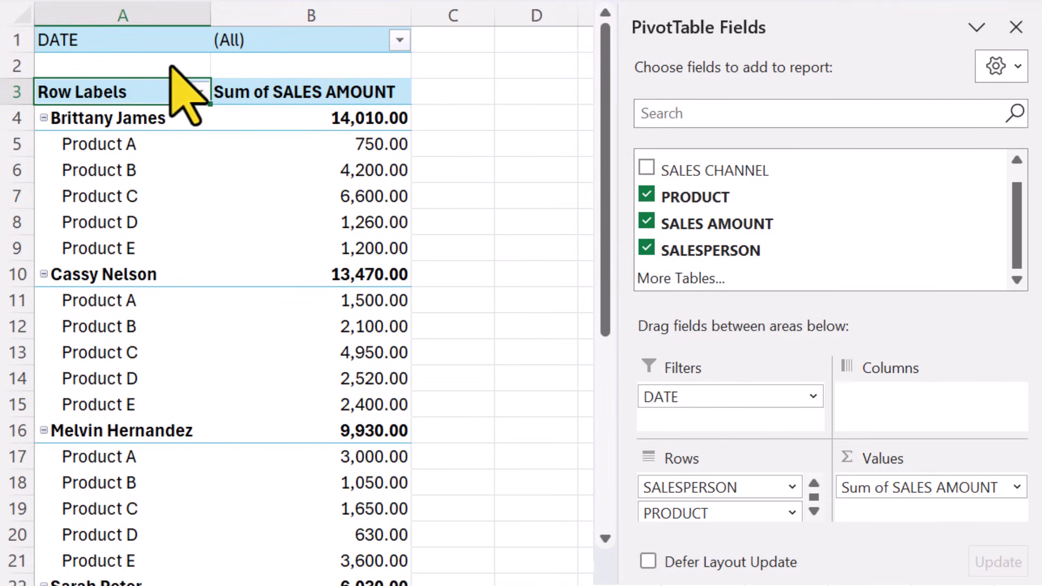
click(400, 40)
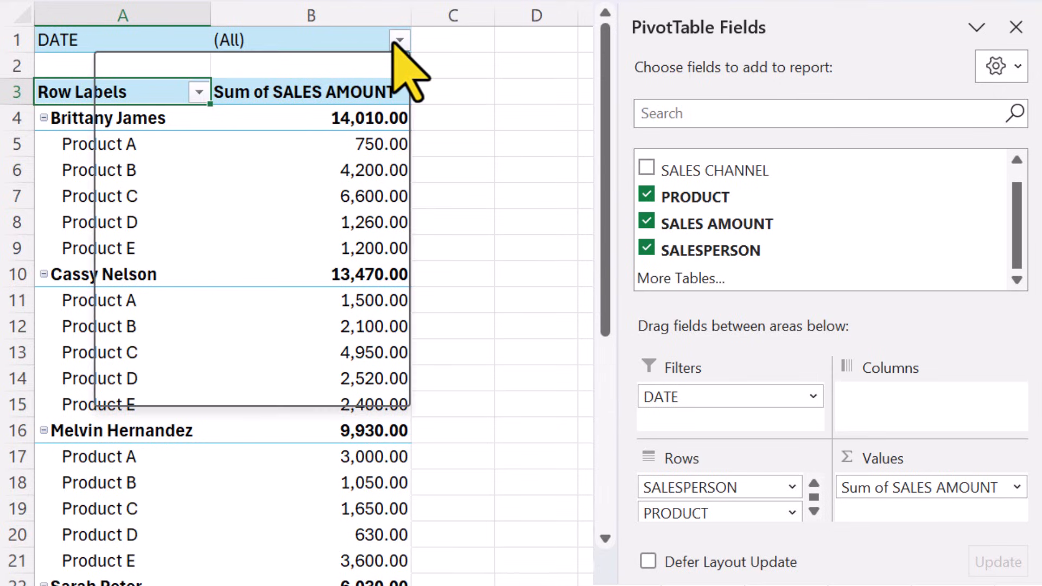
click(129, 103)
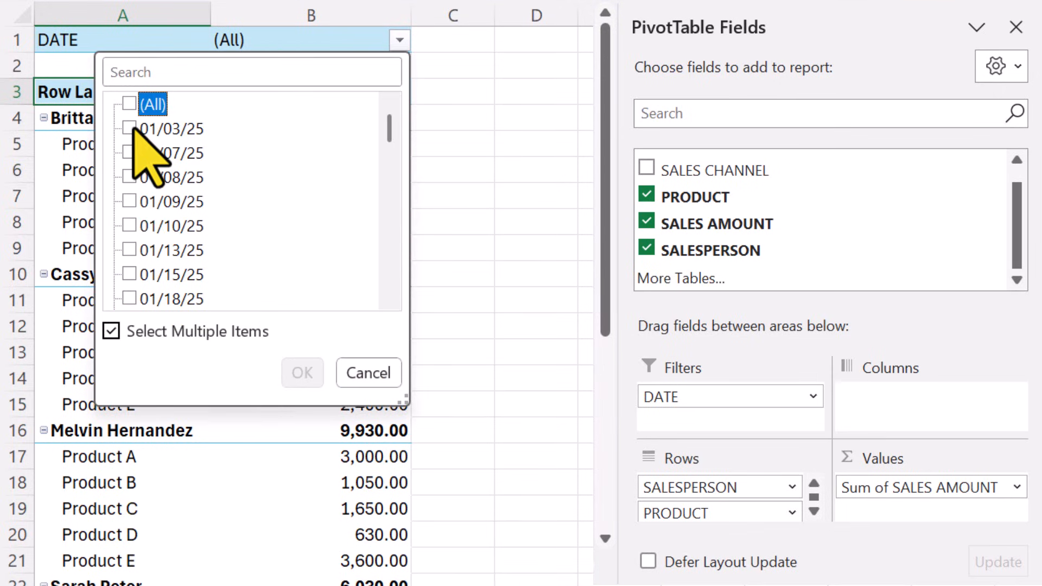
click(131, 129)
click(302, 373)
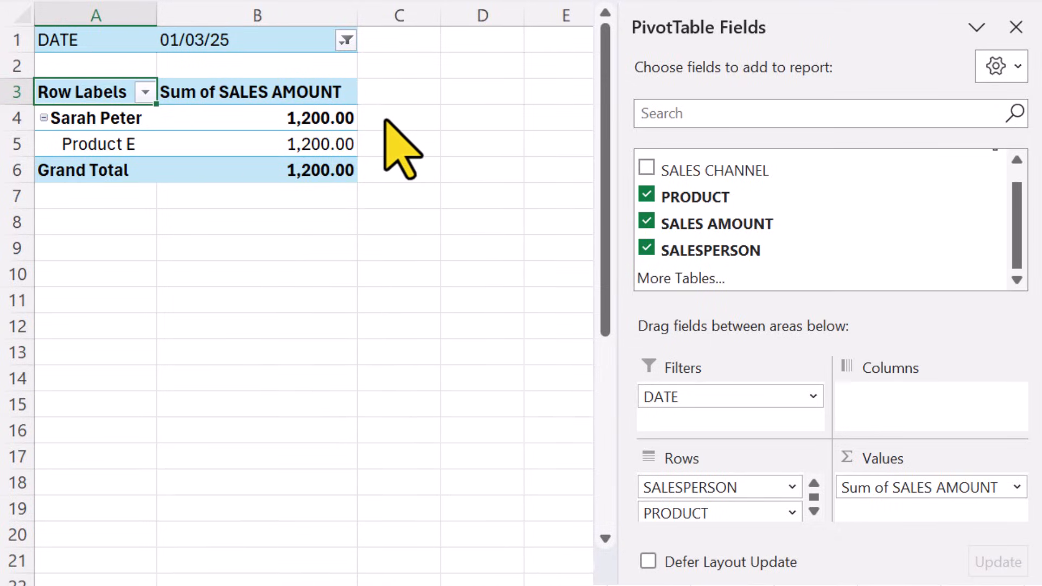
Step: Reset the DATE filter to all dates and remove DATE from the report filters
click(348, 41)
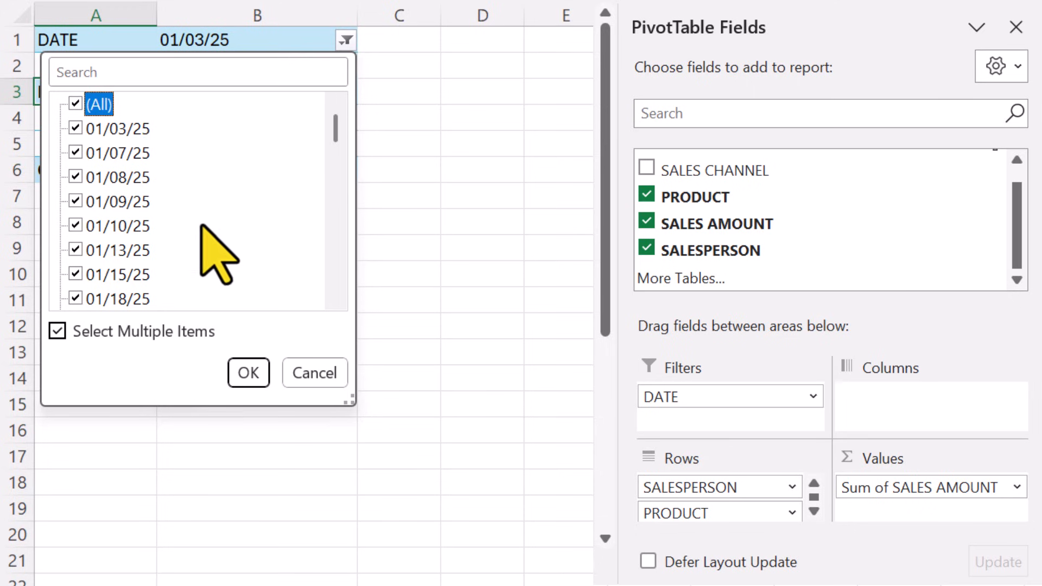
click(249, 374)
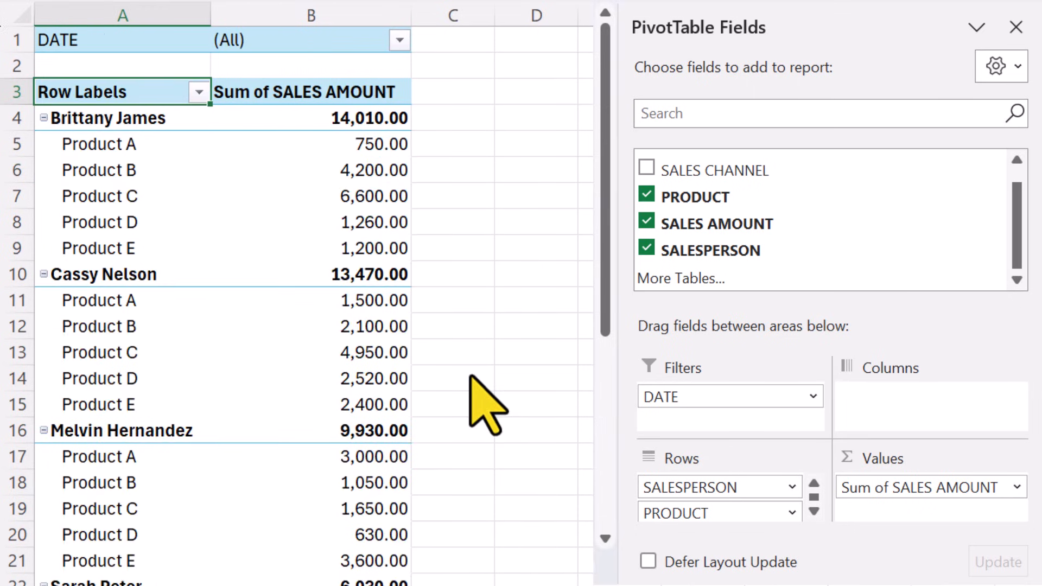
drag(705, 397, 615, 396)
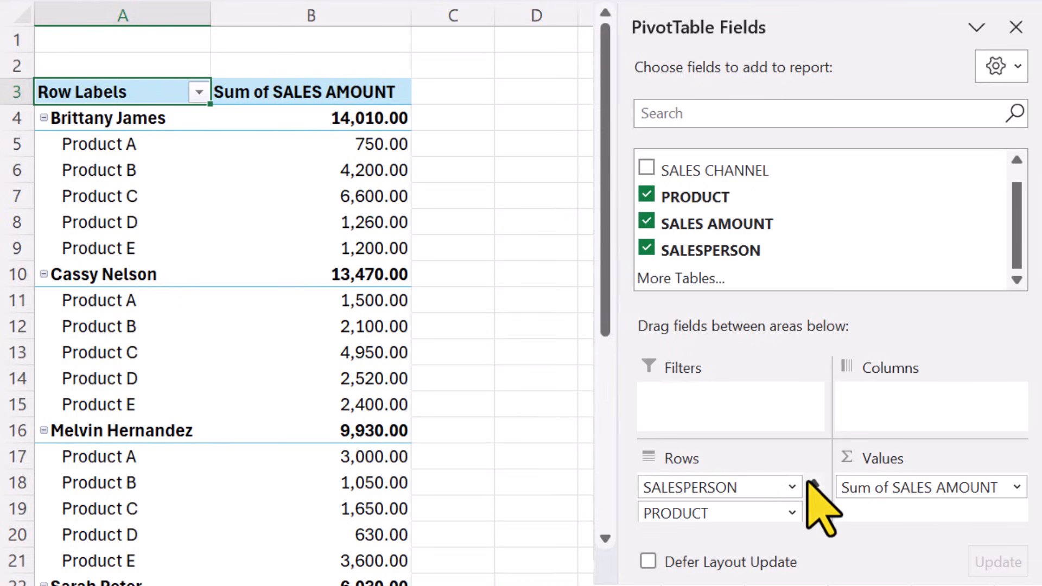
Step: Try SALESPERSON as a report filter, and move it back to the rows above PRODUCT
drag(758, 250, 752, 418)
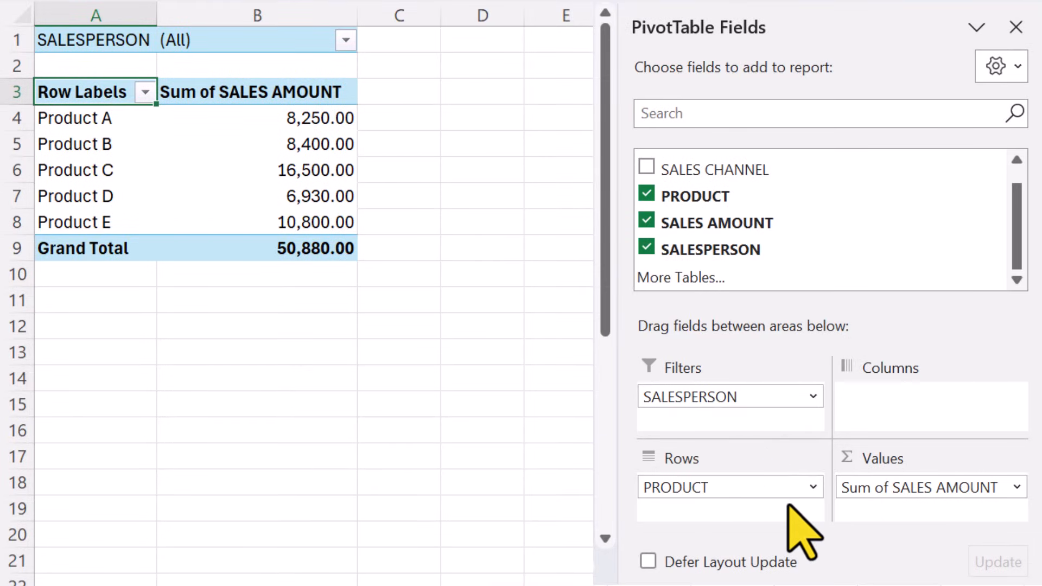
drag(752, 396, 751, 478)
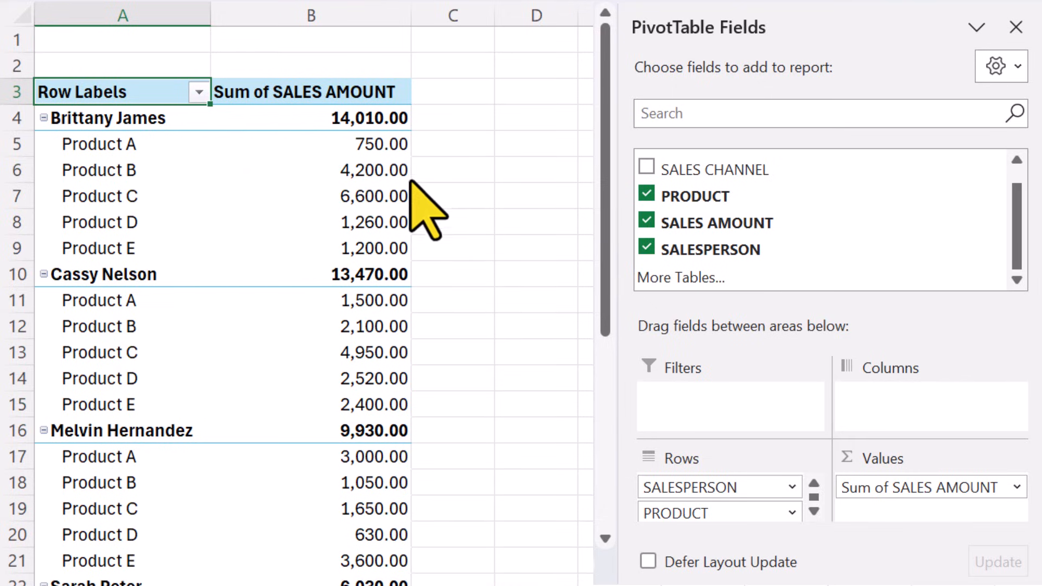
Step: Filter the pivot rows by the PRODUCT field so that only Product A is included
click(198, 93)
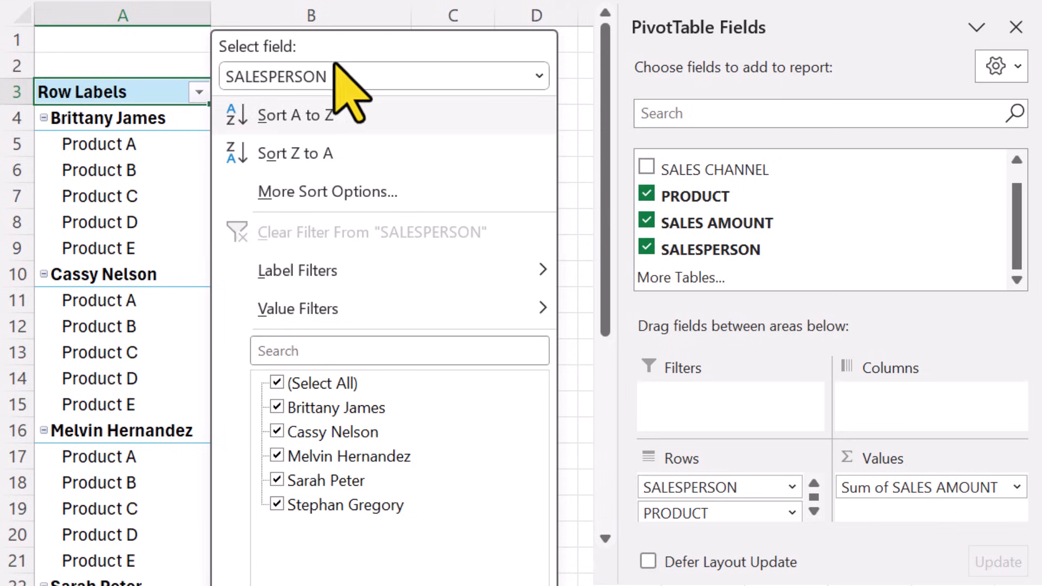
click(539, 79)
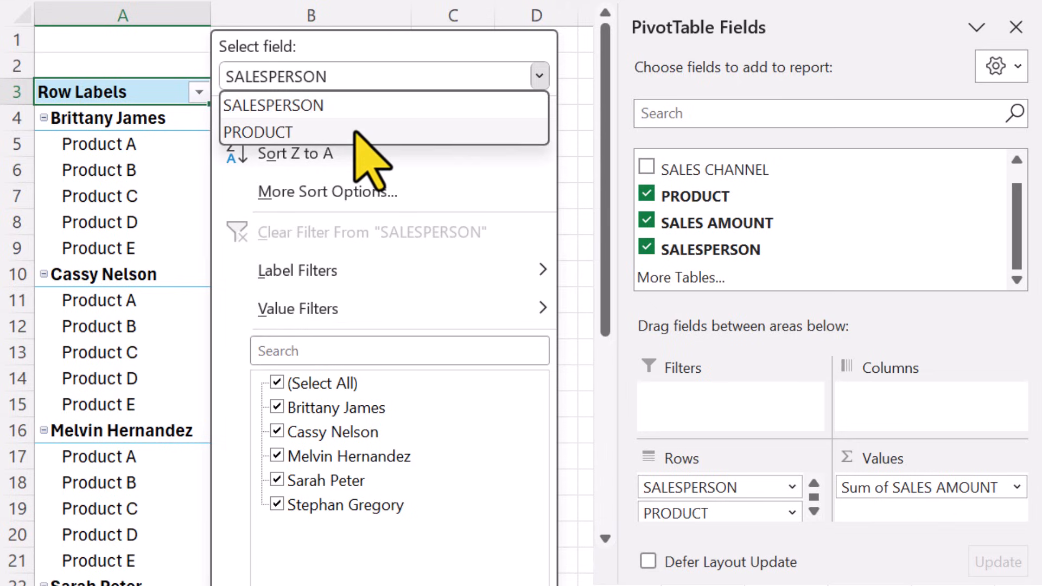
click(359, 131)
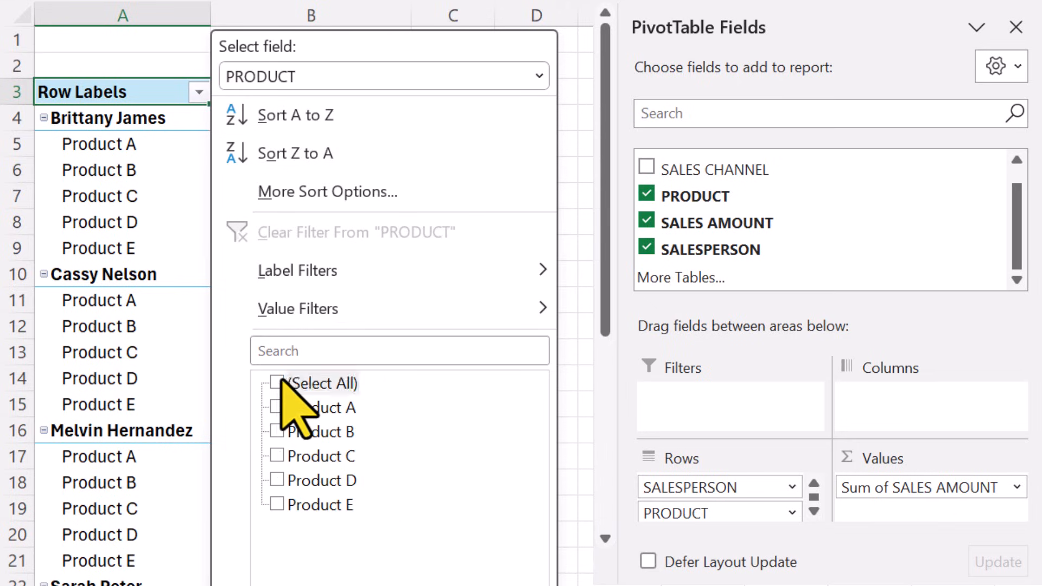
click(278, 408)
click(384, 572)
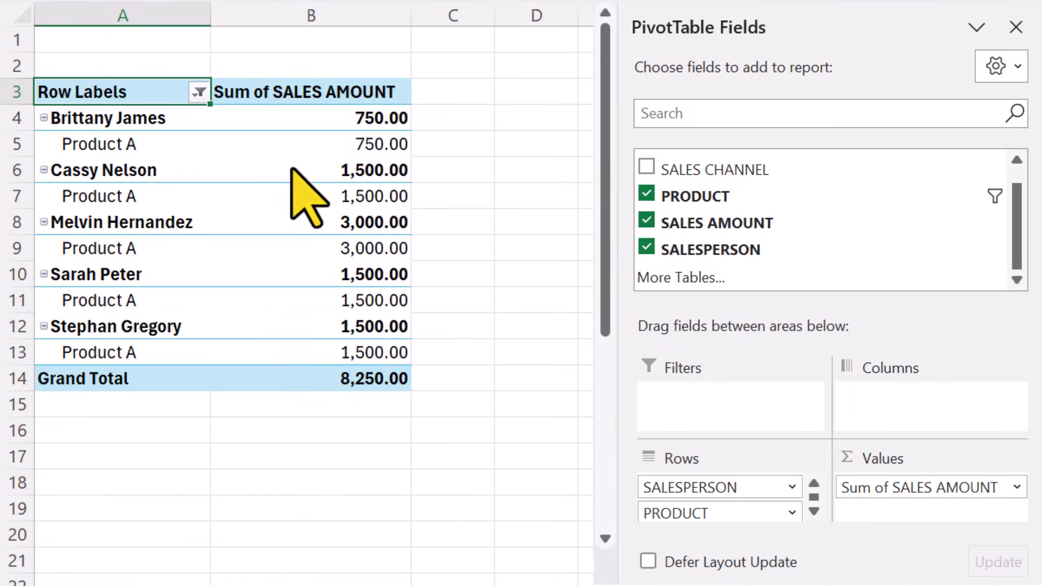
Step: Reset the PRODUCT row filter to include all products
click(199, 92)
click(261, 78)
click(287, 131)
click(277, 383)
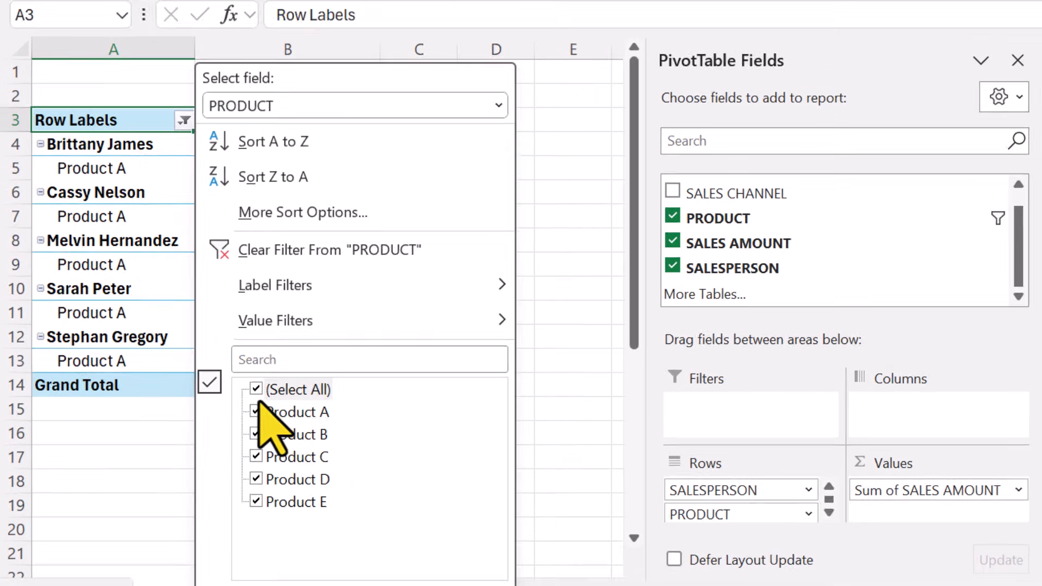
click(418, 585)
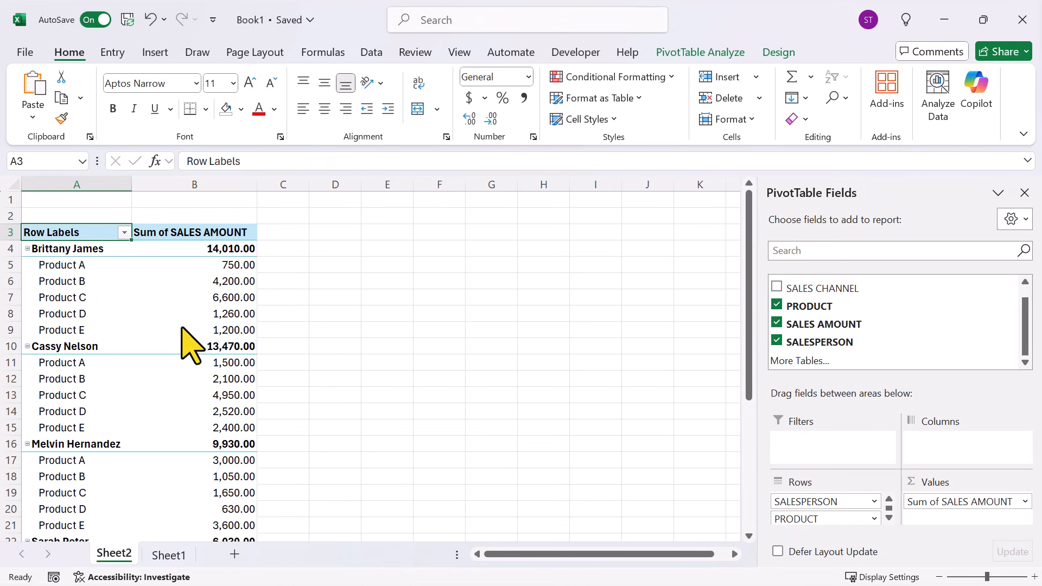
Step: Insert a slicer for the SALESPERSON field of the PivotTable
click(209, 330)
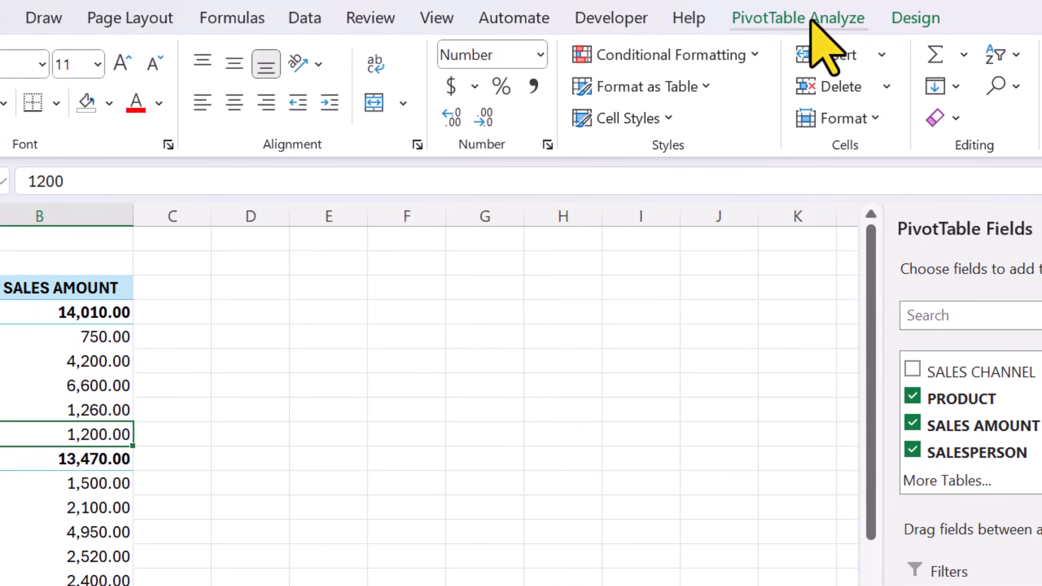
click(812, 19)
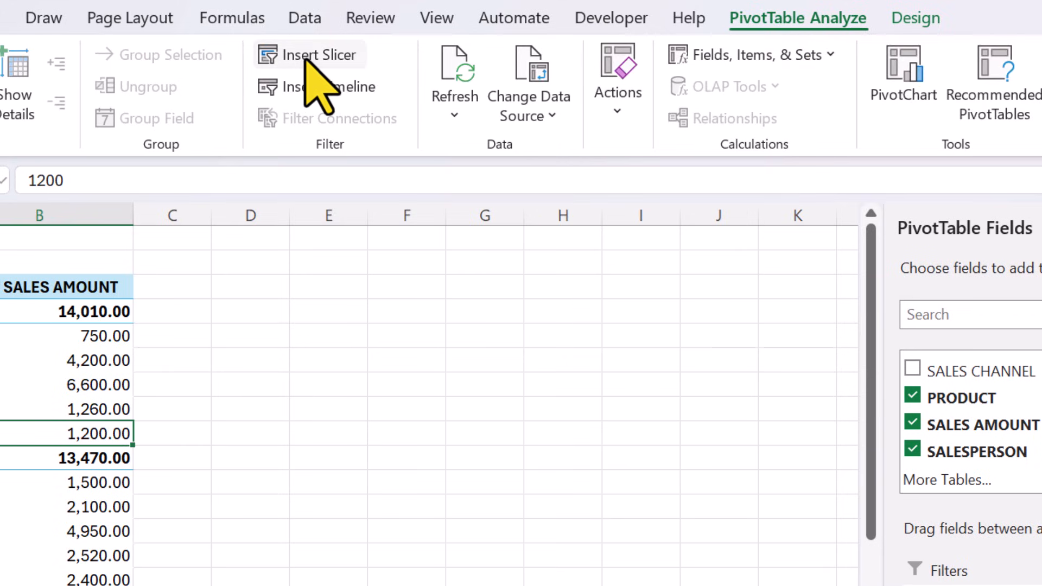
click(325, 57)
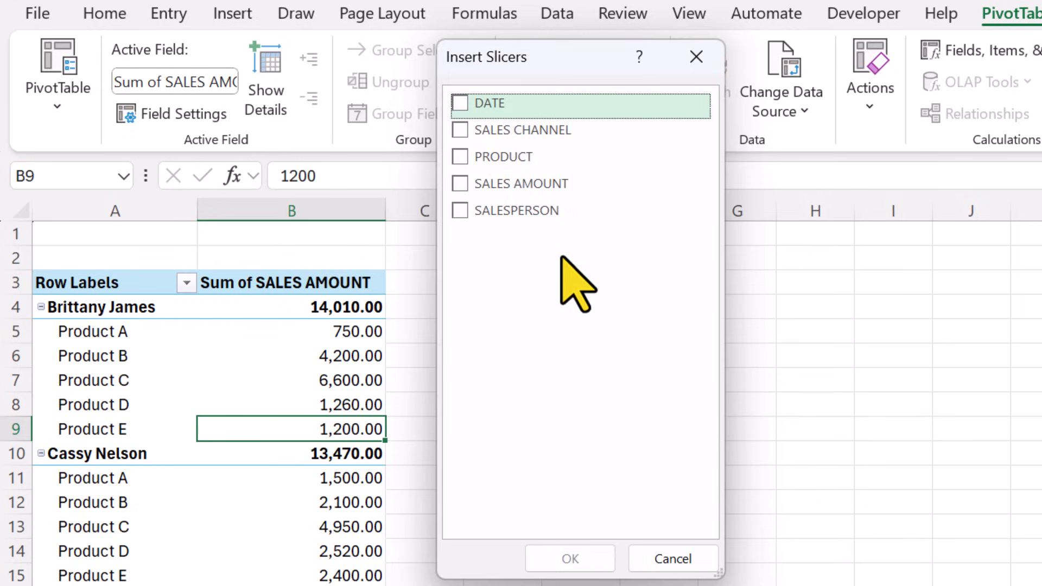
click(460, 212)
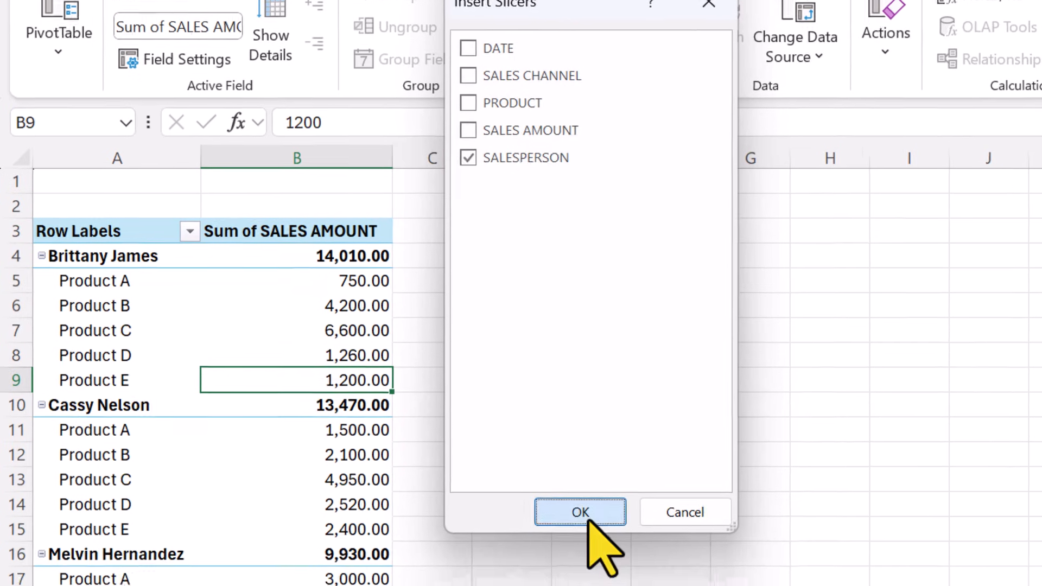
click(570, 559)
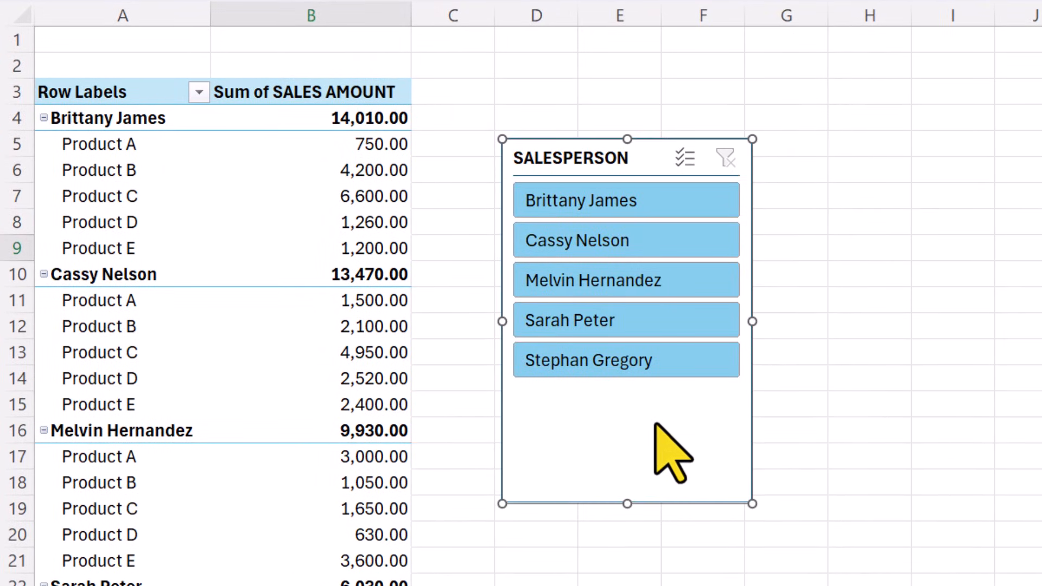
click(784, 346)
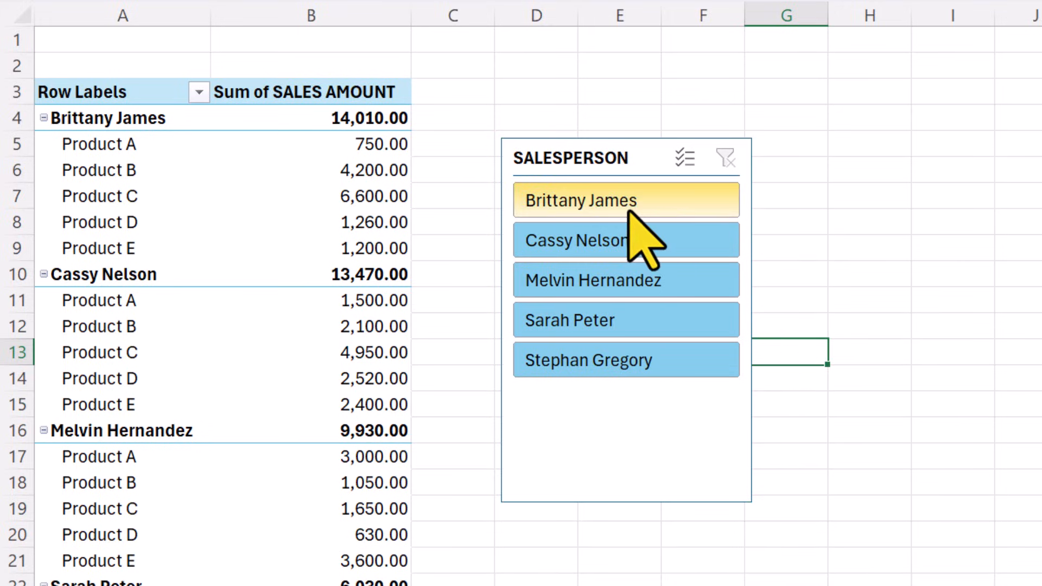
Step: Filter the pivot to the first salesperson with the slicer, and turn on multi-select to add the second salesperson
click(654, 207)
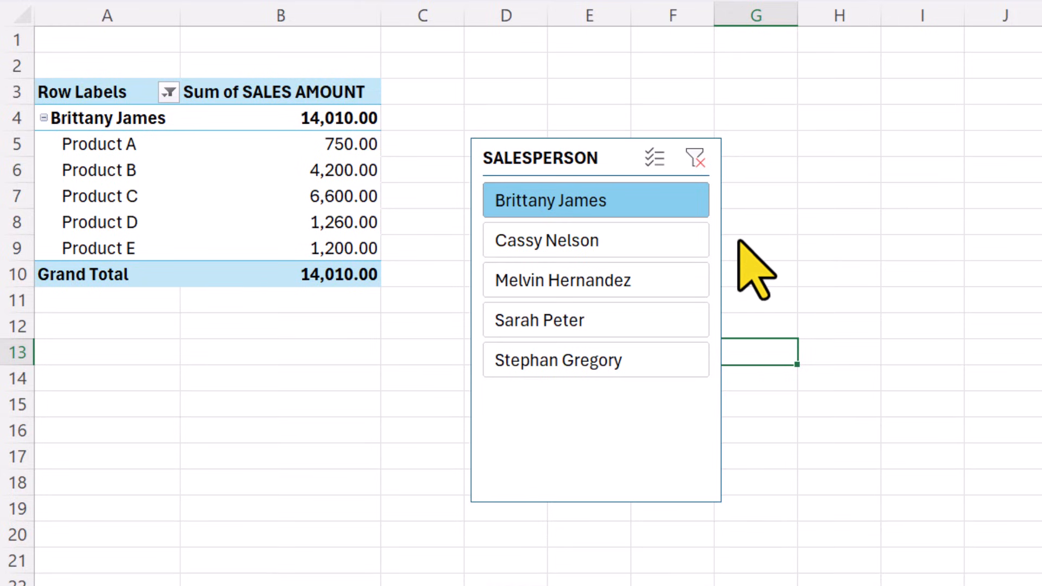
click(658, 168)
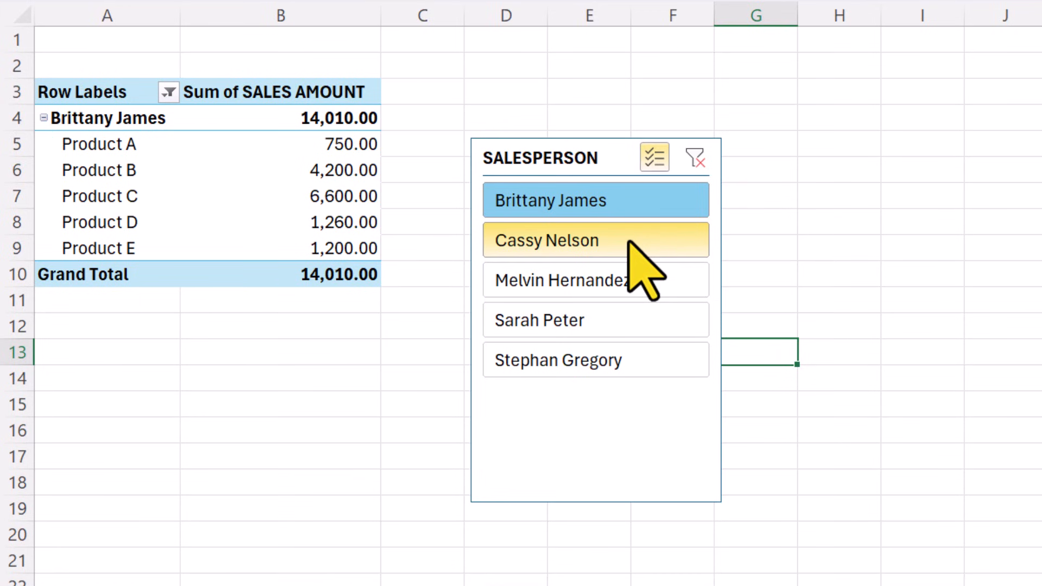
click(640, 239)
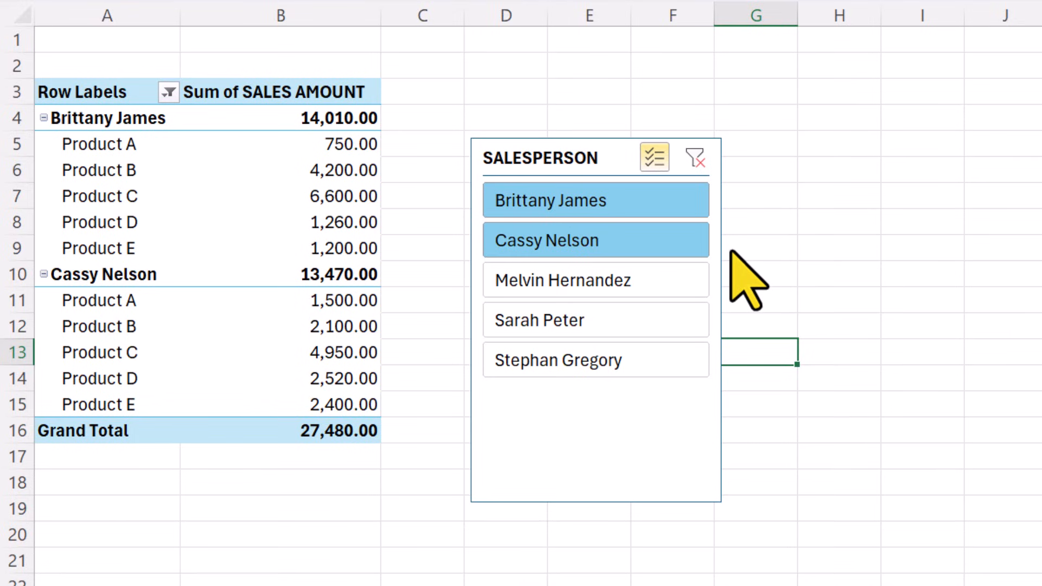
Step: Move the SALESPERSON slicer to columns E to G starting around row 4, and clear its filter
drag(612, 145, 709, 102)
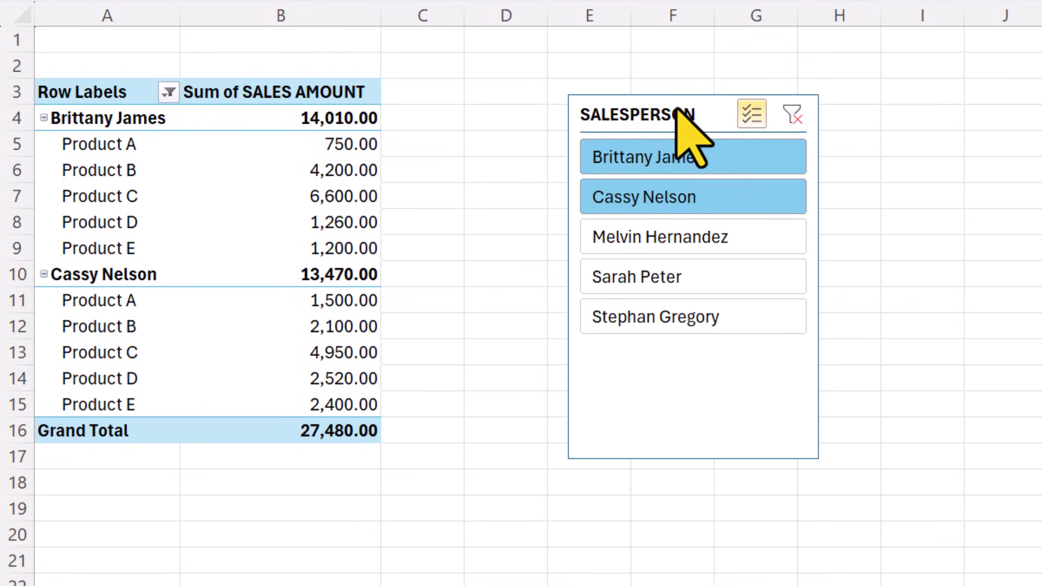
click(824, 185)
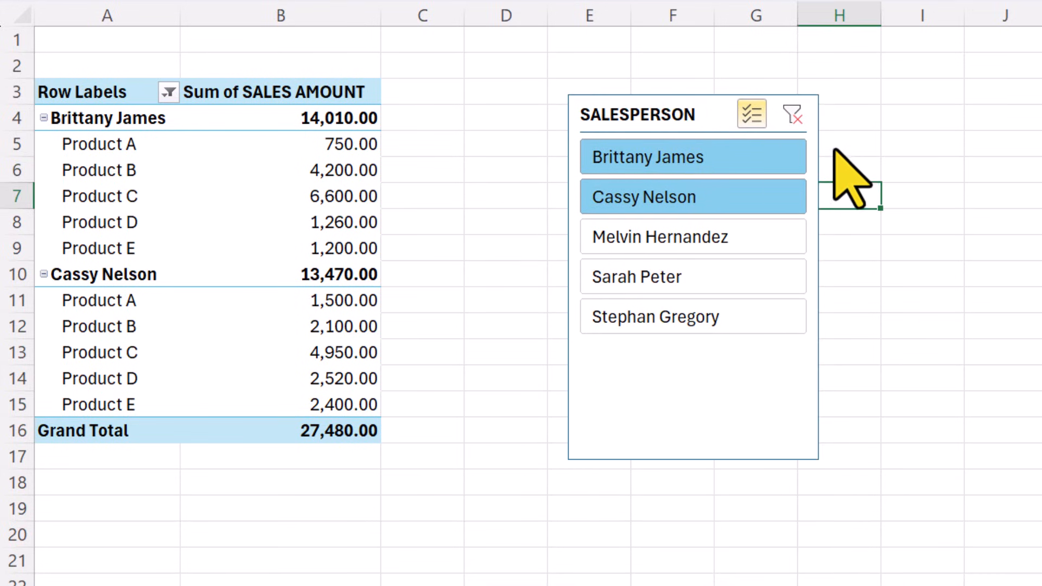
click(797, 121)
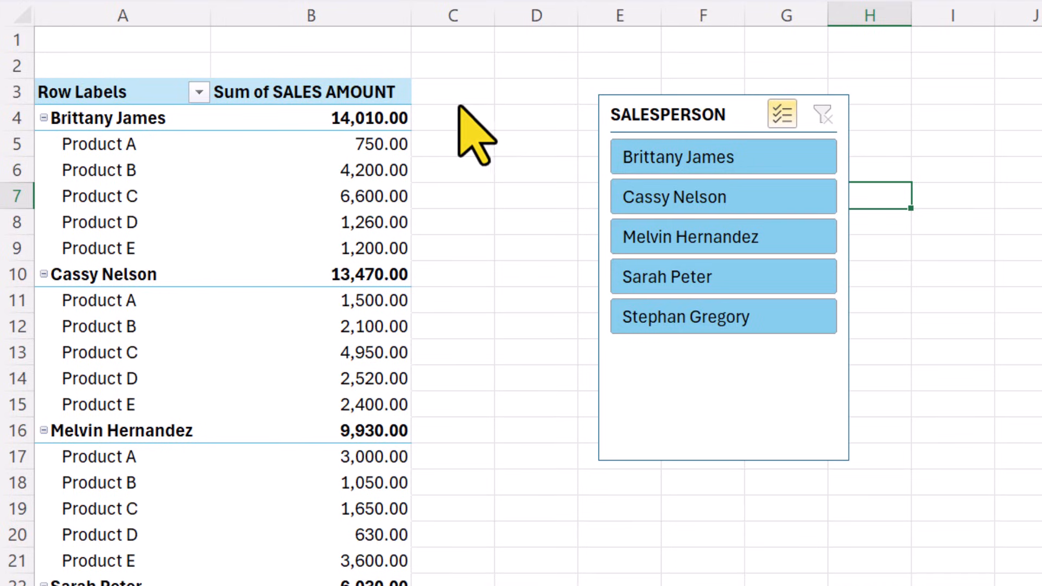
Step: Widen column A and rename the Row Labels header in A3 as "Salesperson vs Product"
click(168, 95)
click(168, 95)
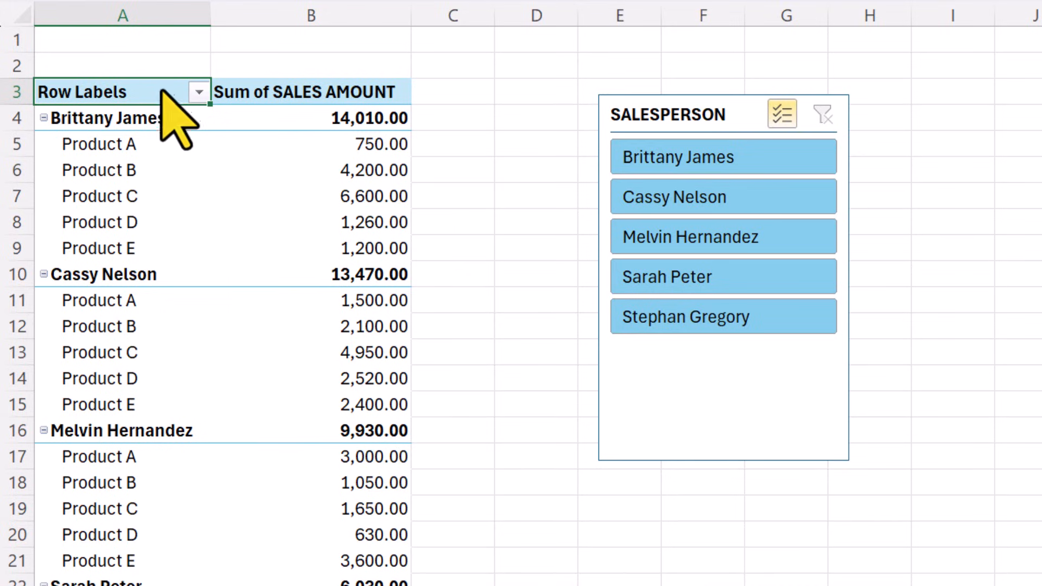
drag(212, 15, 286, 16)
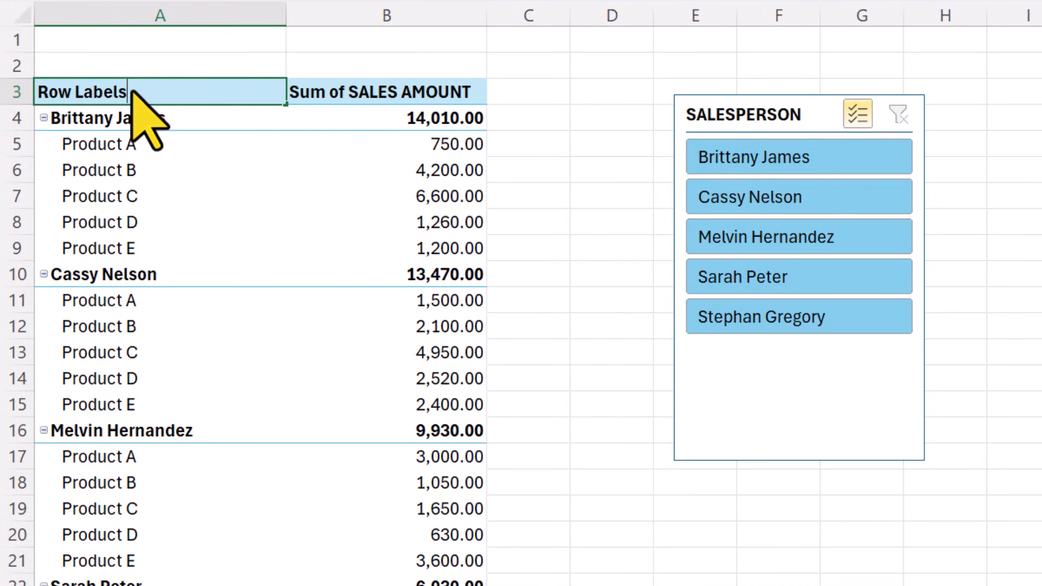
drag(130, 95, 38, 92)
text(Salesperson vs Product)
click(530, 99)
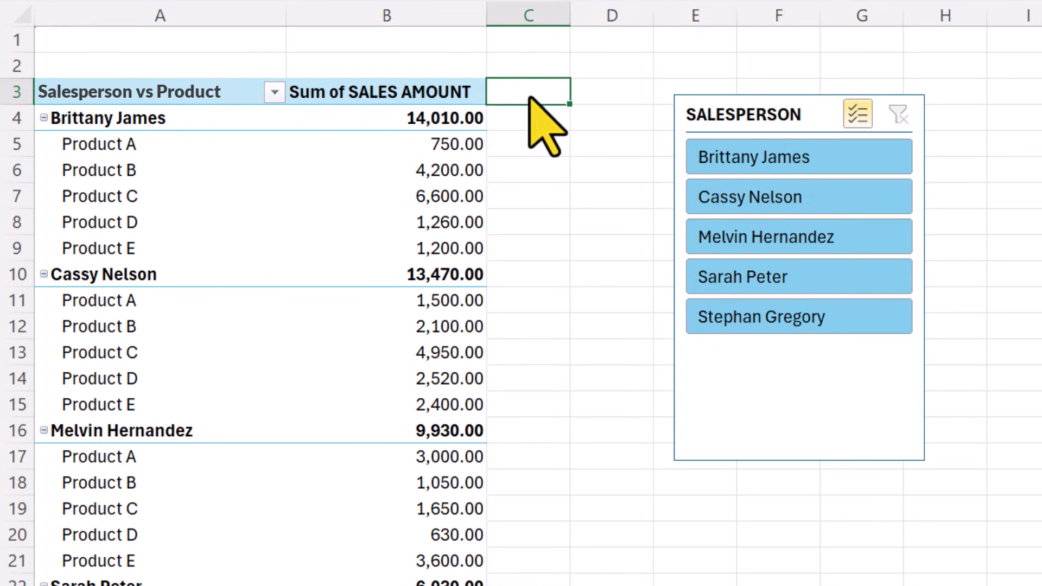
Step: View the source table on Sheet1, and refresh the PivotTable on Sheet2
click(447, 230)
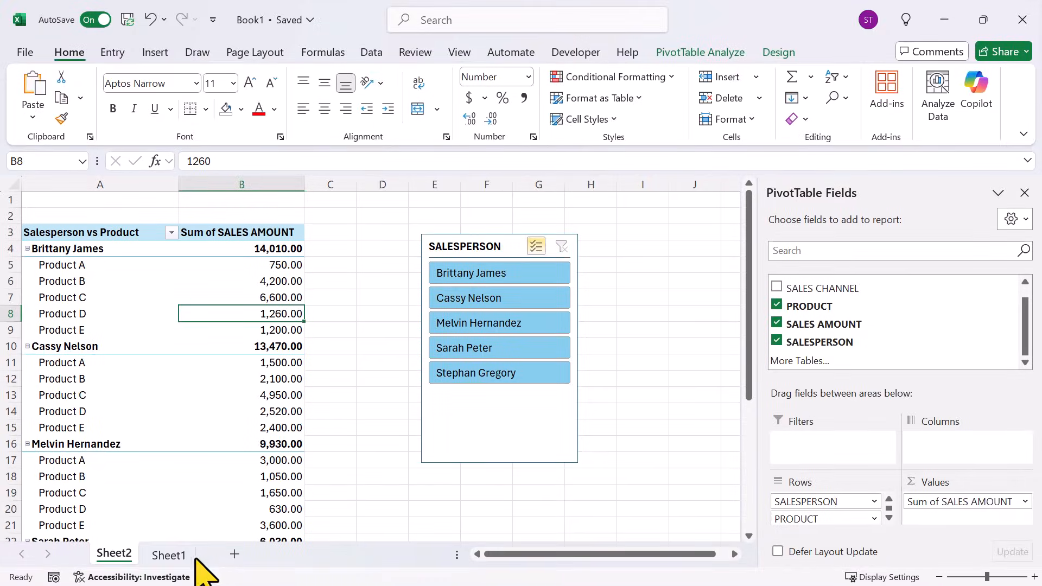
click(173, 554)
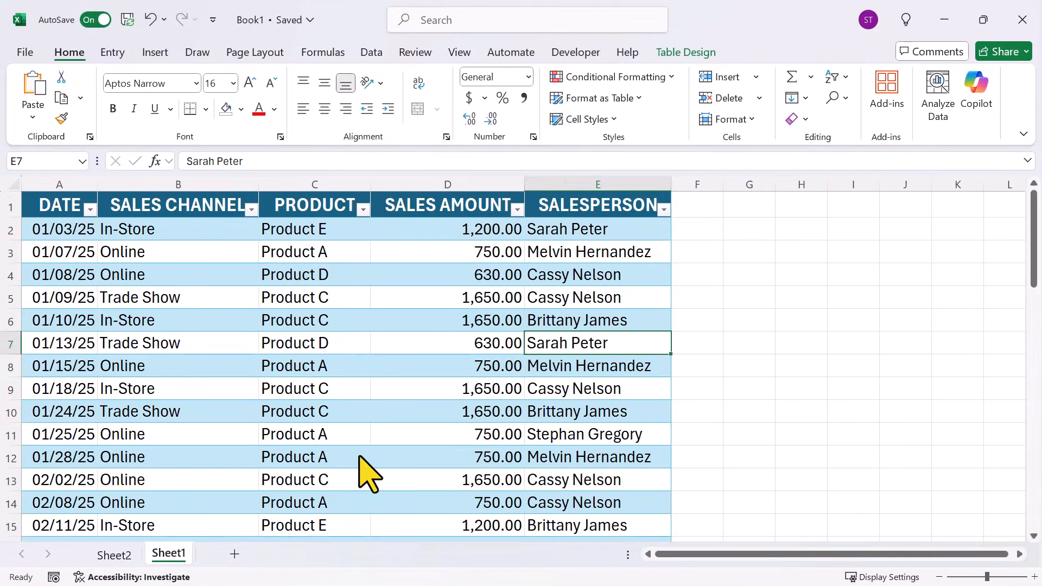
click(128, 557)
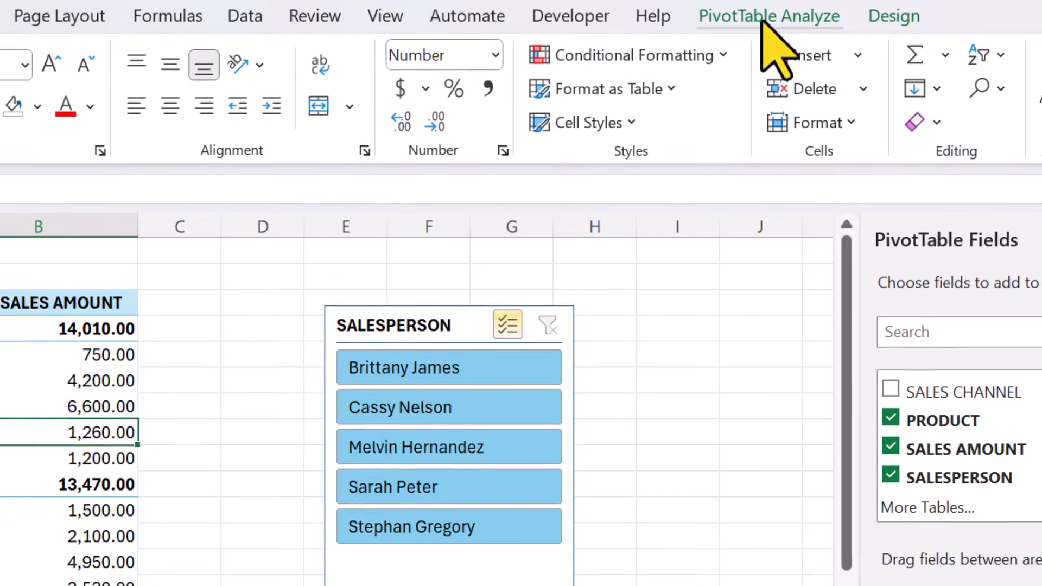
click(696, 54)
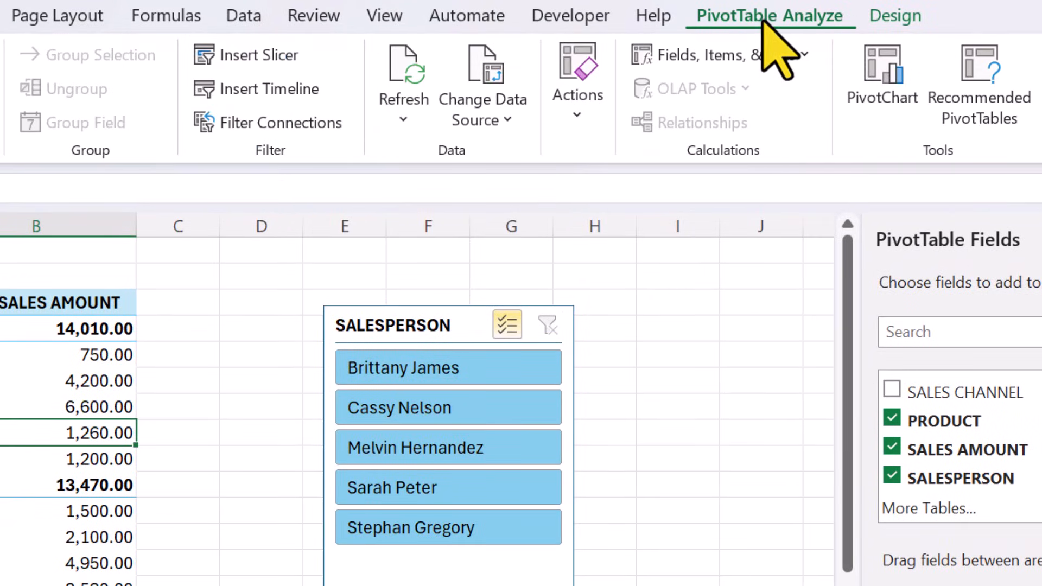
click(406, 66)
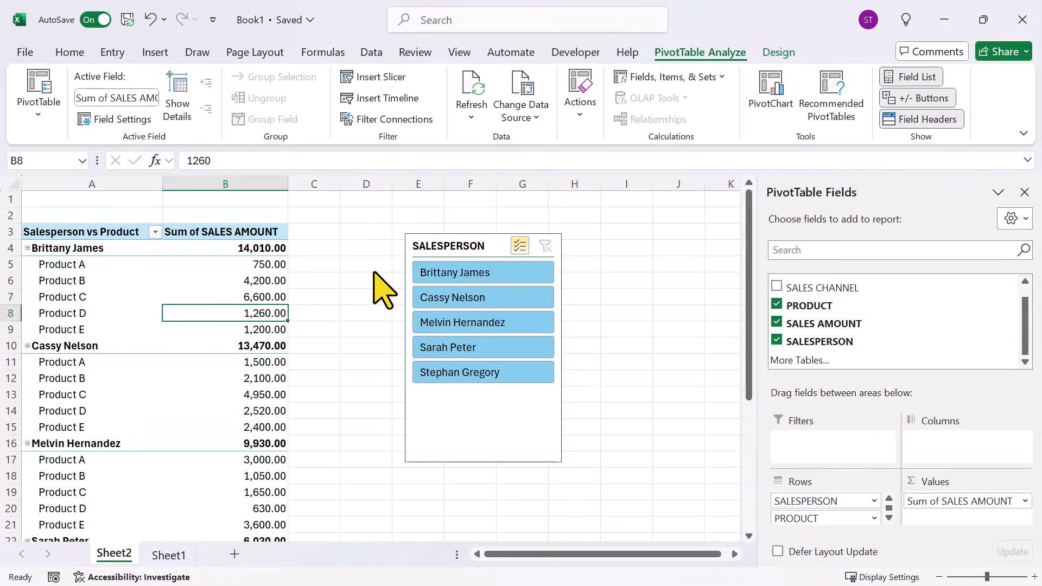
click(373, 271)
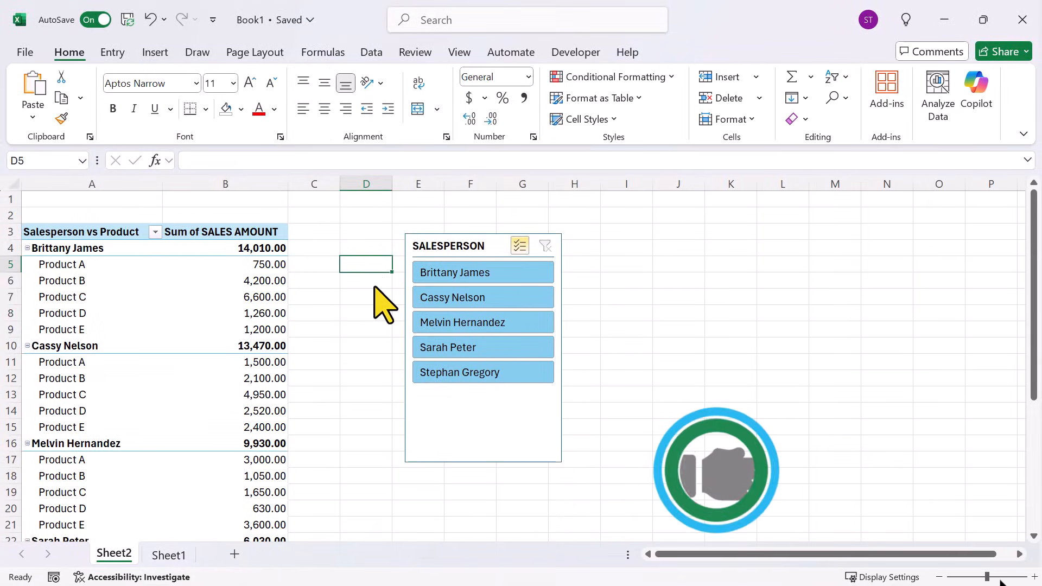